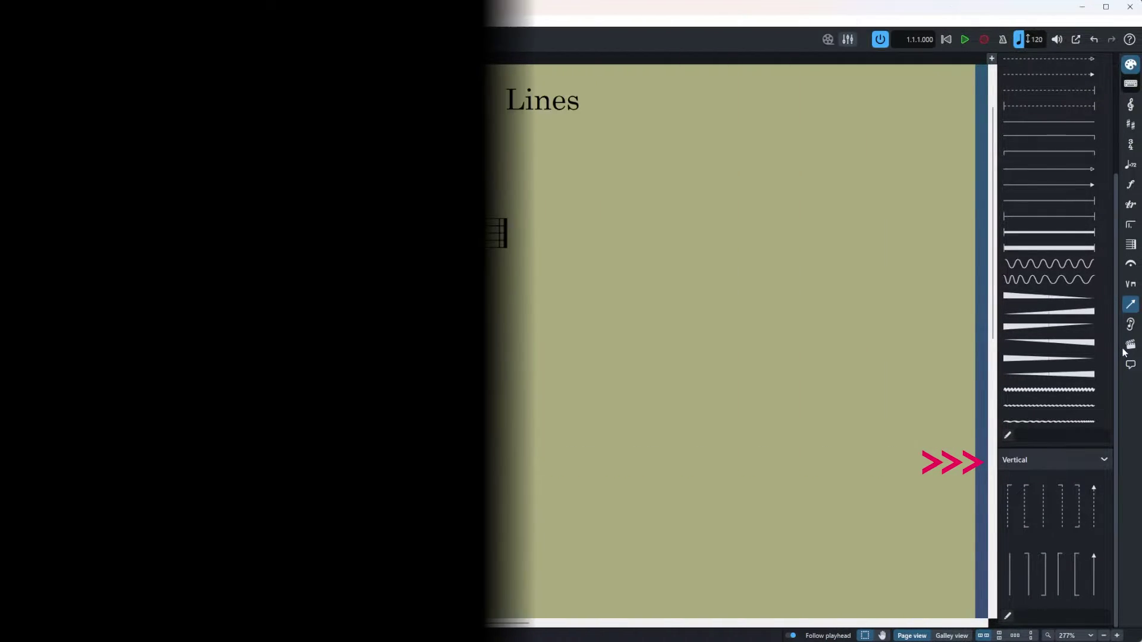
Step: Try a dotted line, then a plain horizontal line, from the bar 2 A4, undoing each
scroll(1108, 187, up, 3)
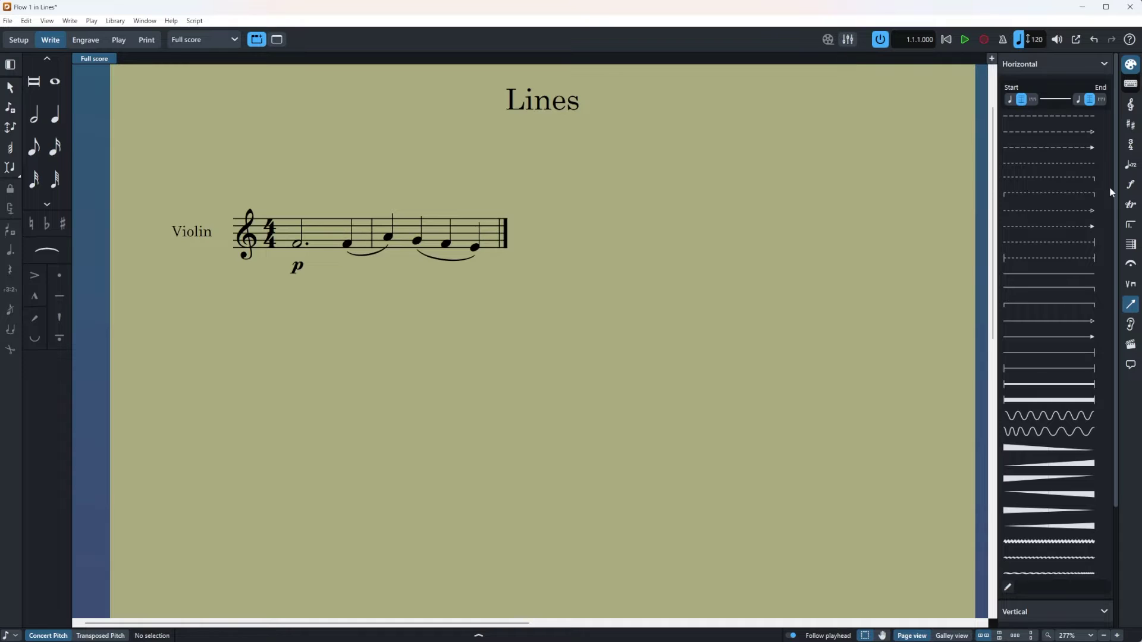
click(389, 238)
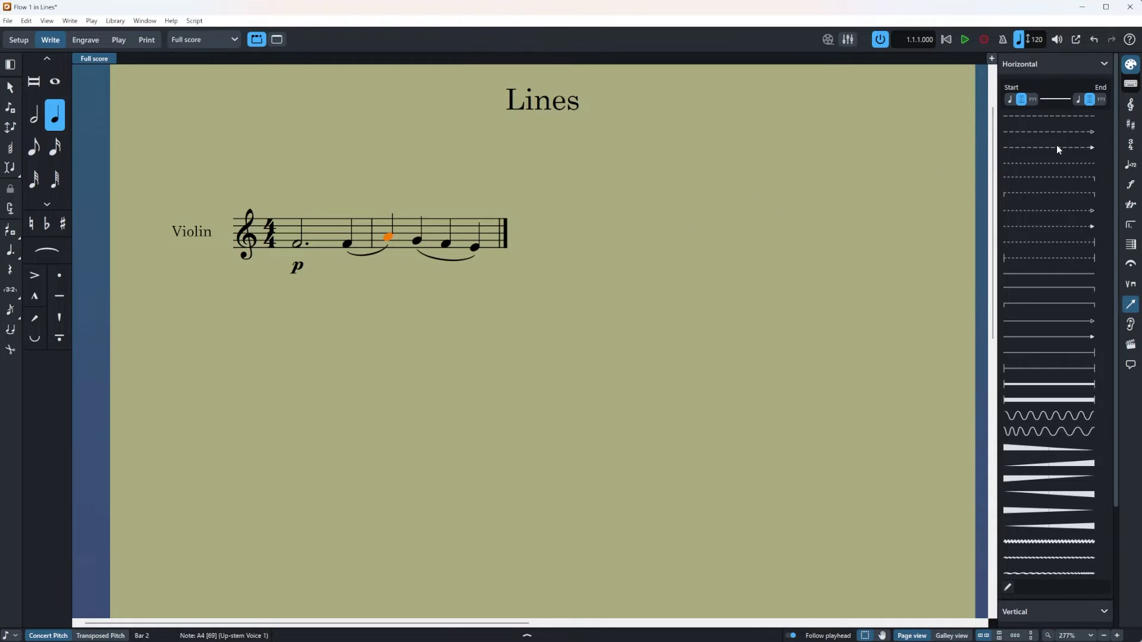
click(1060, 164)
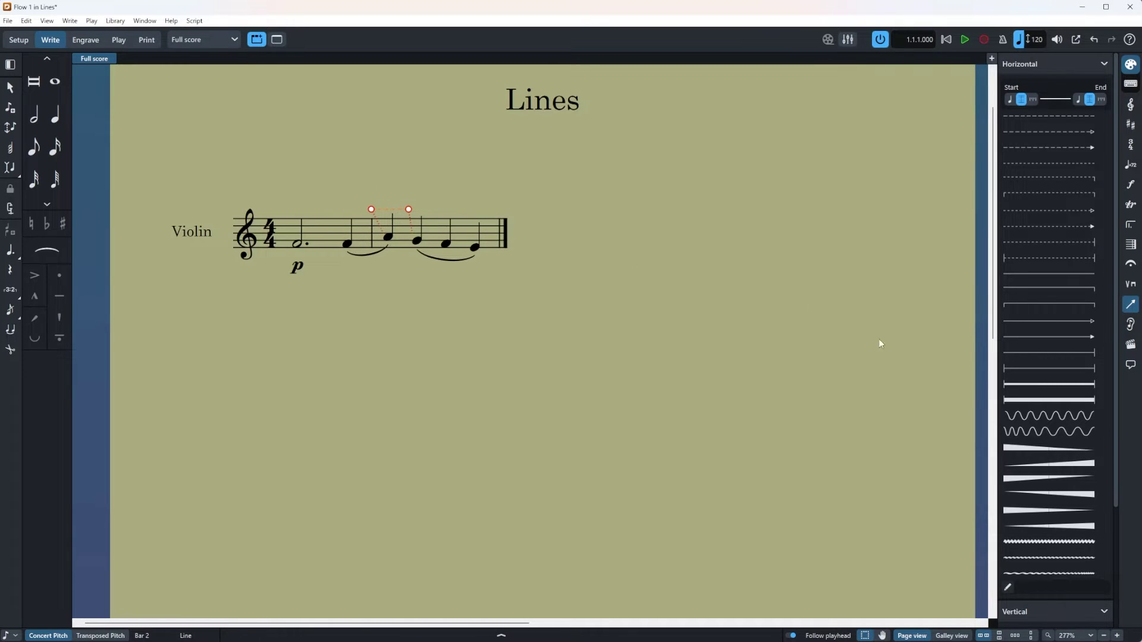
key(ctrl+z)
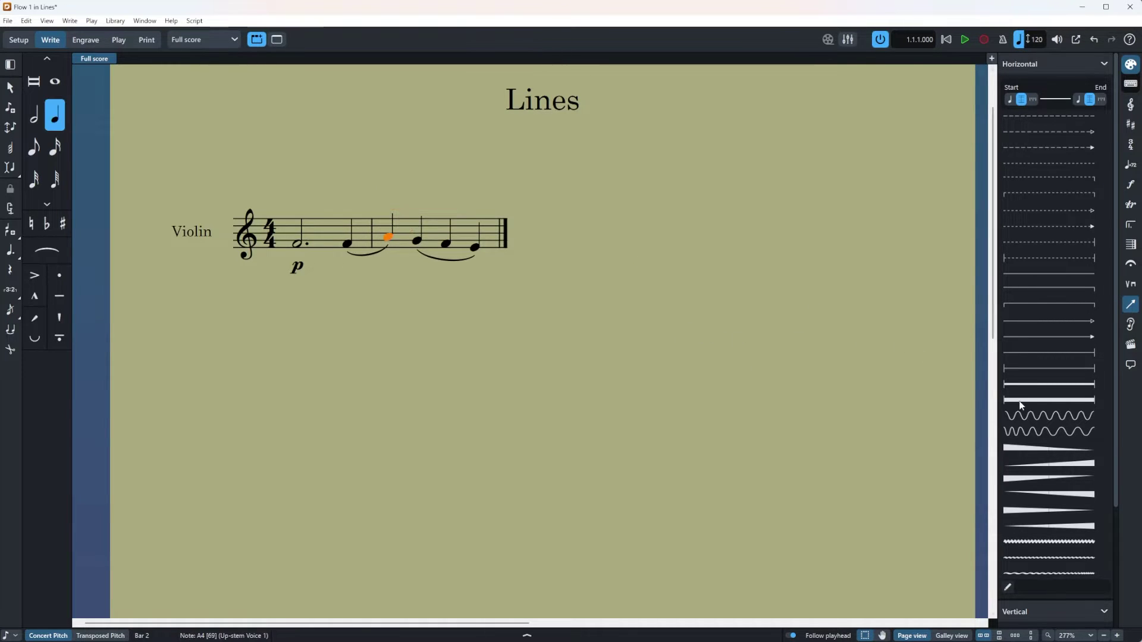
click(1054, 406)
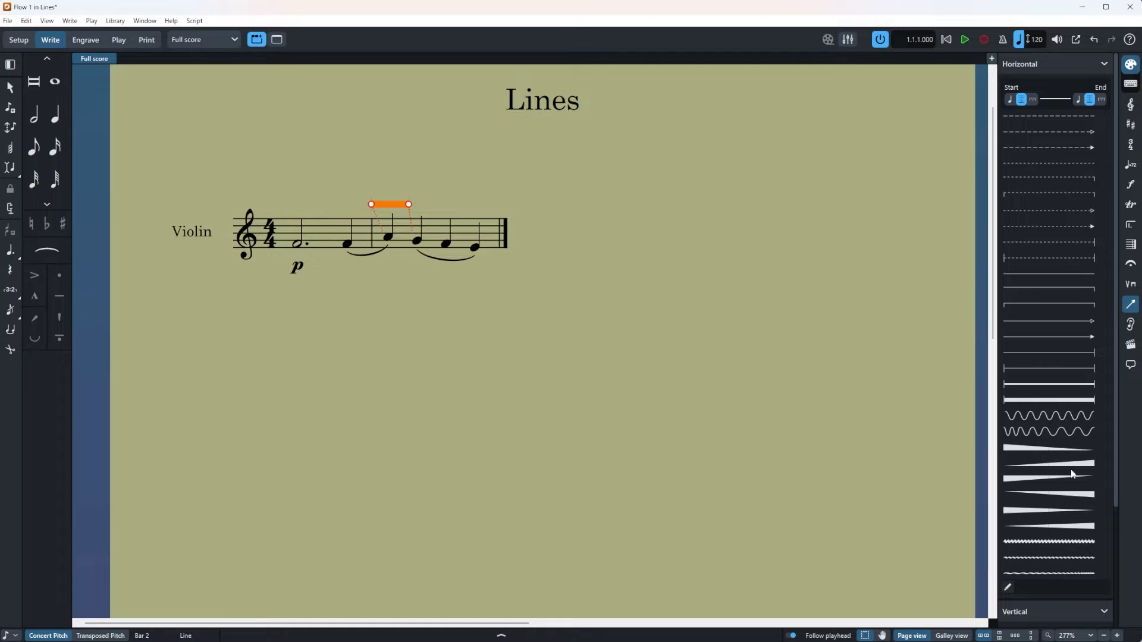
key(ctrl+z)
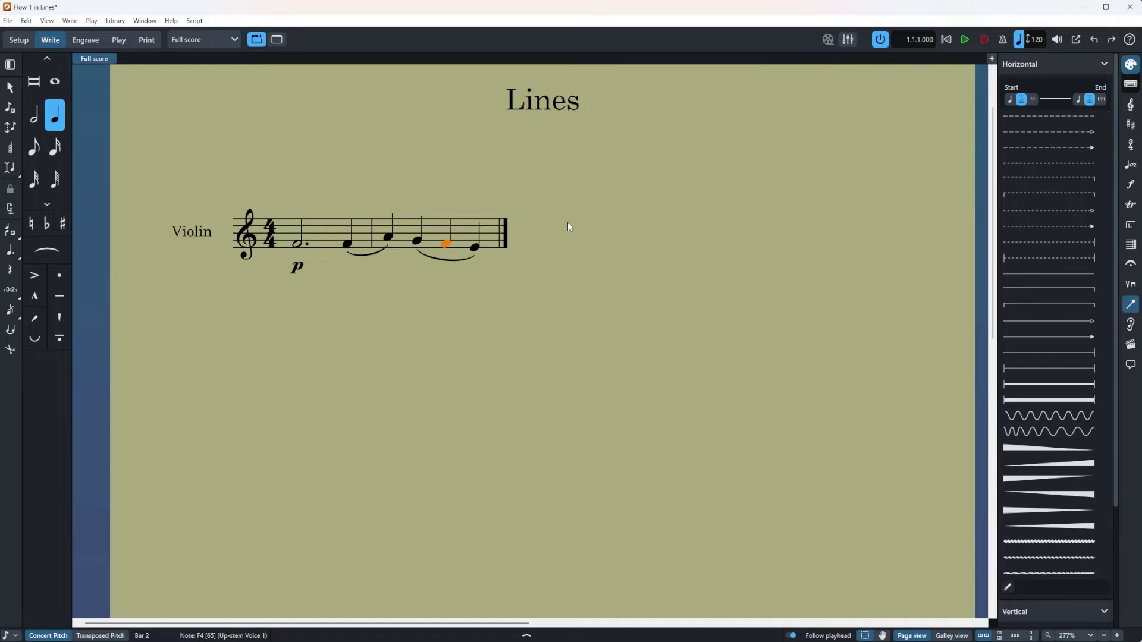
Step: Place a dashed line with an end hook from the A4 in bar 2 and shorten it by one note
click(609, 223)
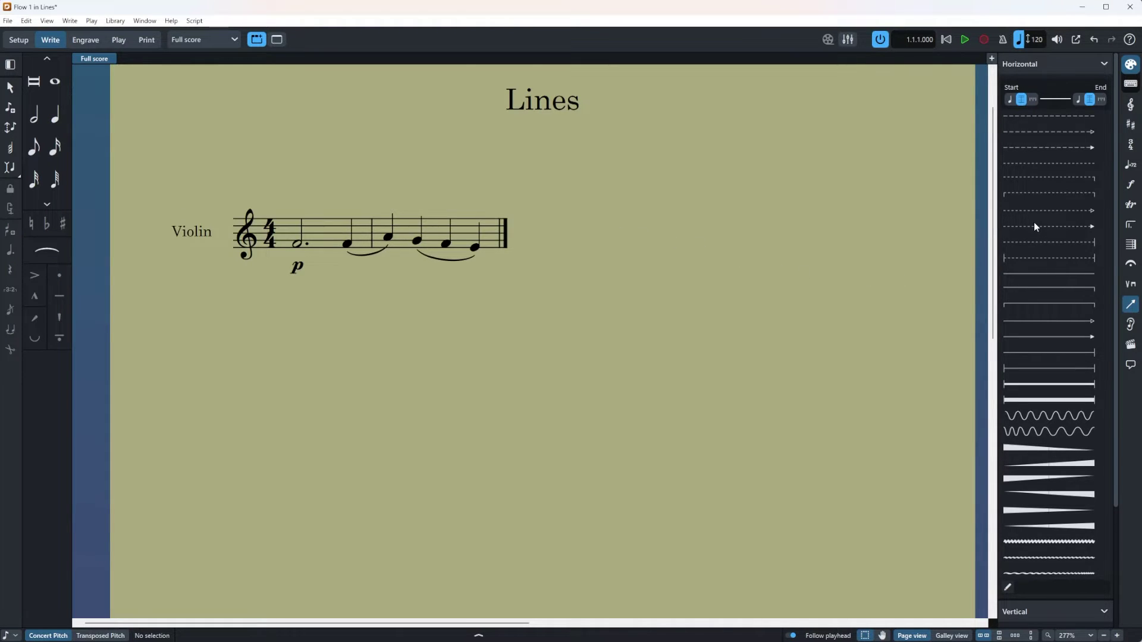
click(1055, 179)
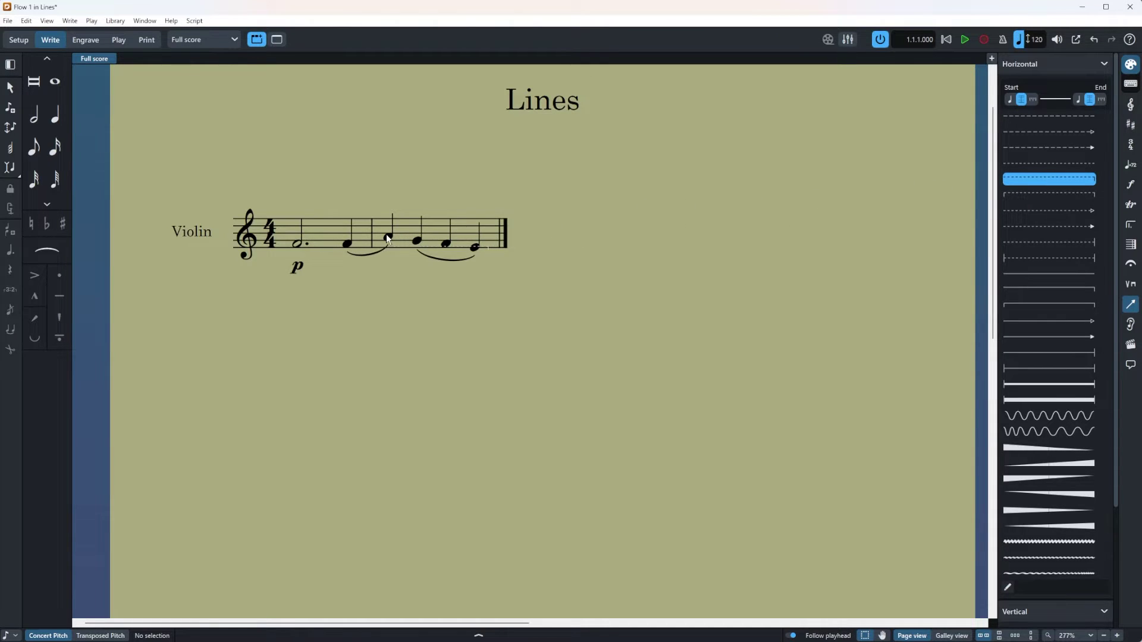
click(386, 237)
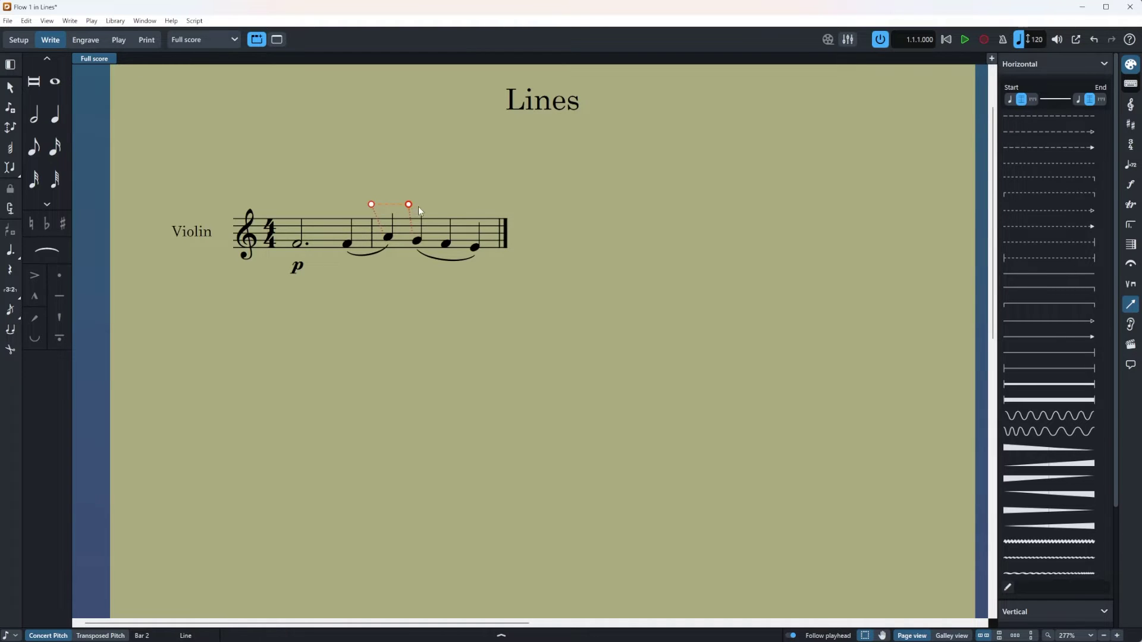
key(shift+alt+Left)
key(shift+alt+Left)
Step: Lengthen the hooked dashed line with Shift+Alt+Right to the final barline
key(shift+alt+Right)
key(shift+alt+Right)
Step: Delete the hooked dashed line above bar 2
key(Escape)
click(399, 204)
key(Delete)
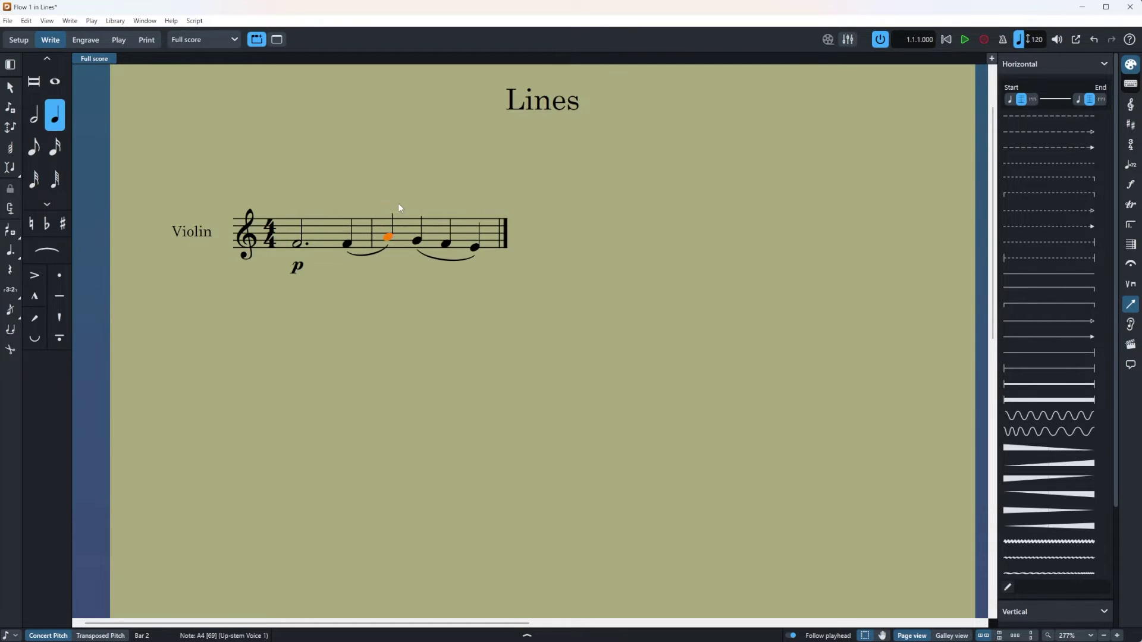
Step: Add a dashed arrow line after bar 1's dotted half note, with start and end attached to noteheads
click(298, 243)
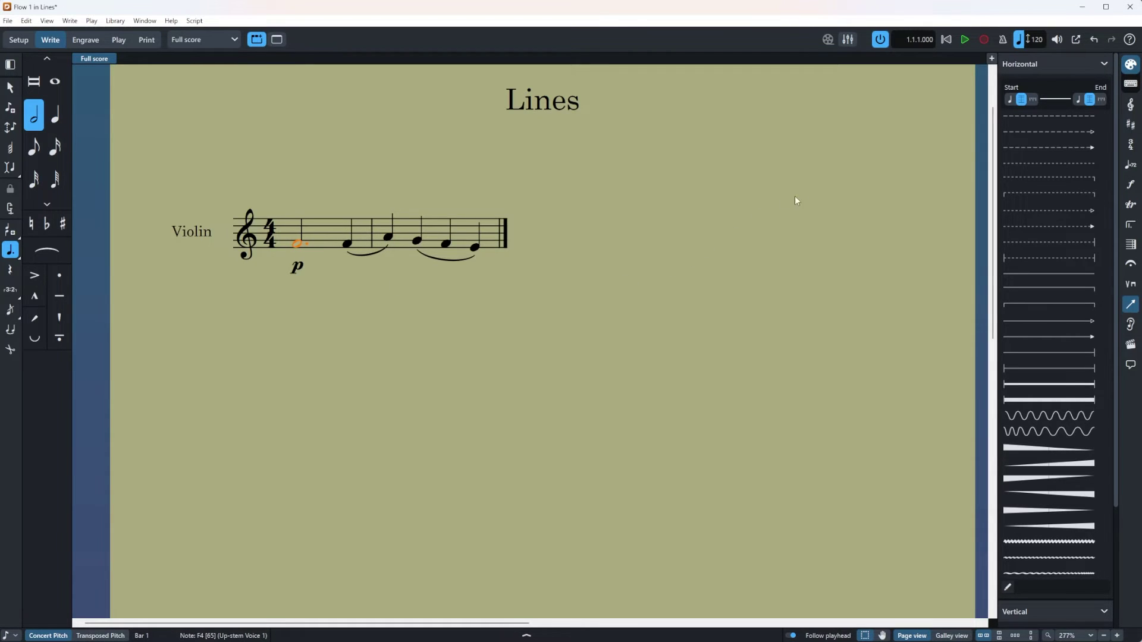
click(1010, 99)
click(1080, 102)
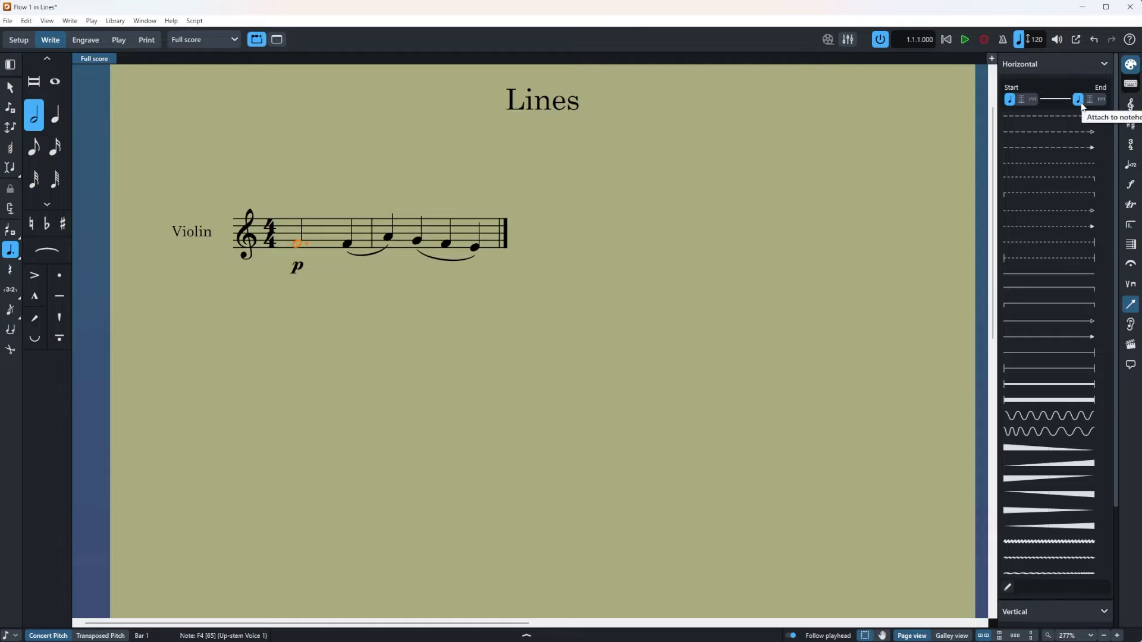
click(1057, 148)
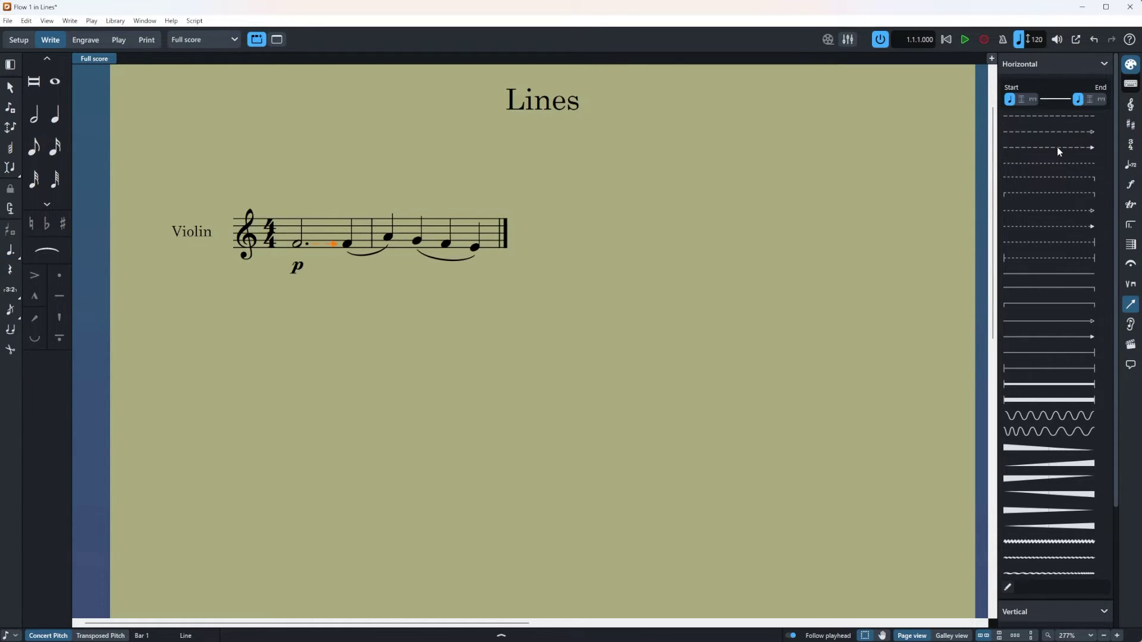
click(351, 284)
Step: Move the F4 quarter note later into bar 2, then undo the move
click(347, 245)
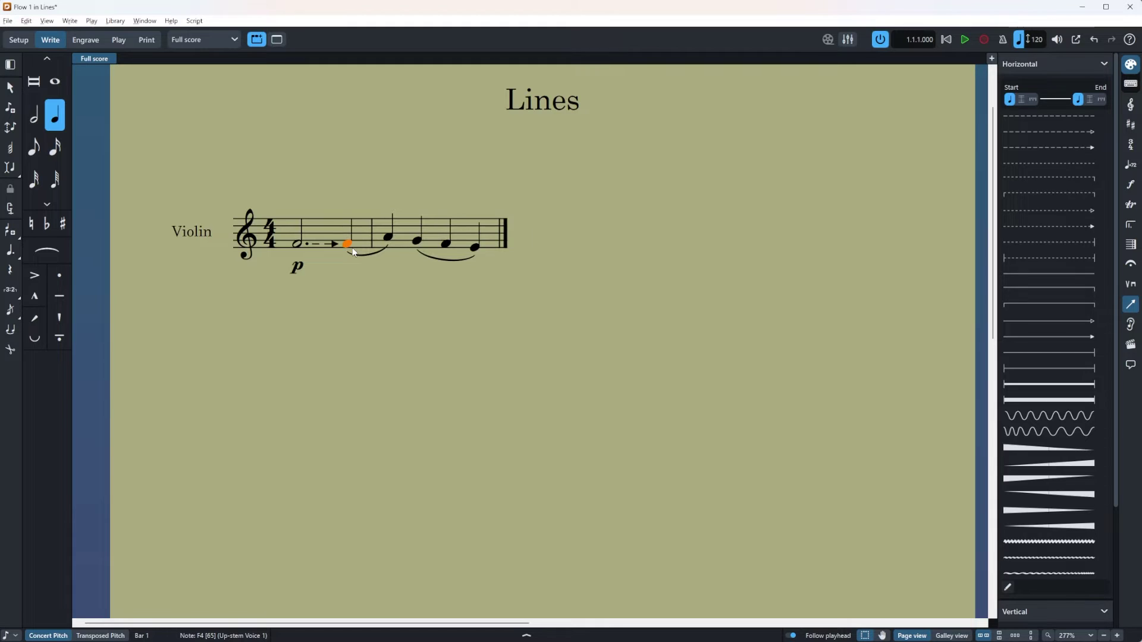
key(alt+Right)
key(alt+Right)
key(alt+Right)
key(alt+Right)
key(alt+Right)
key(alt+Right)
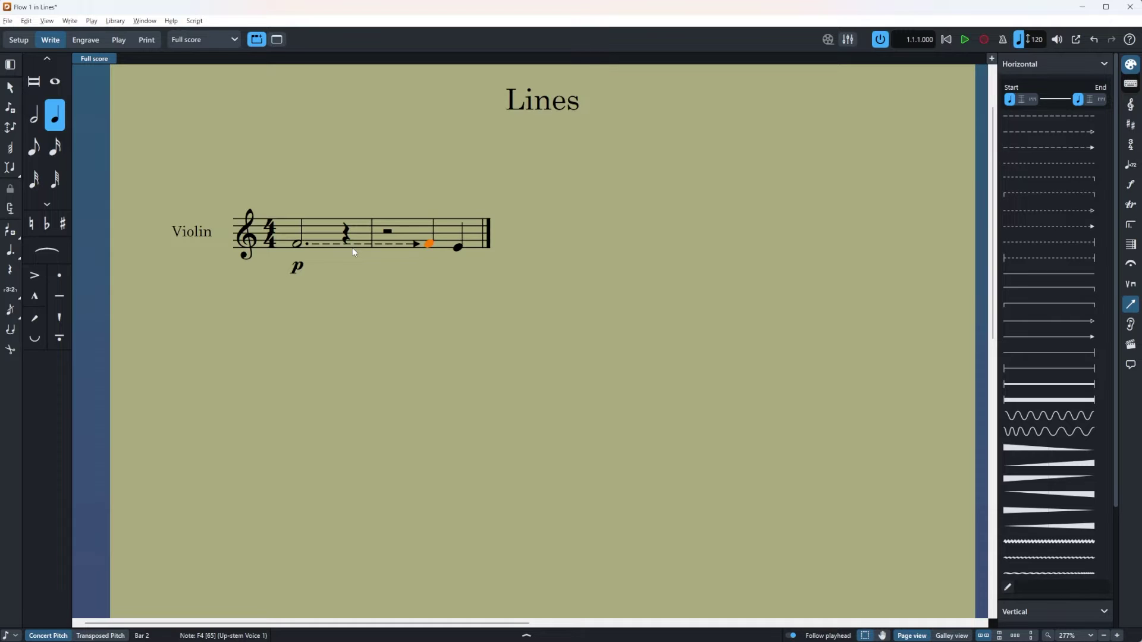
key(ctrl+z)
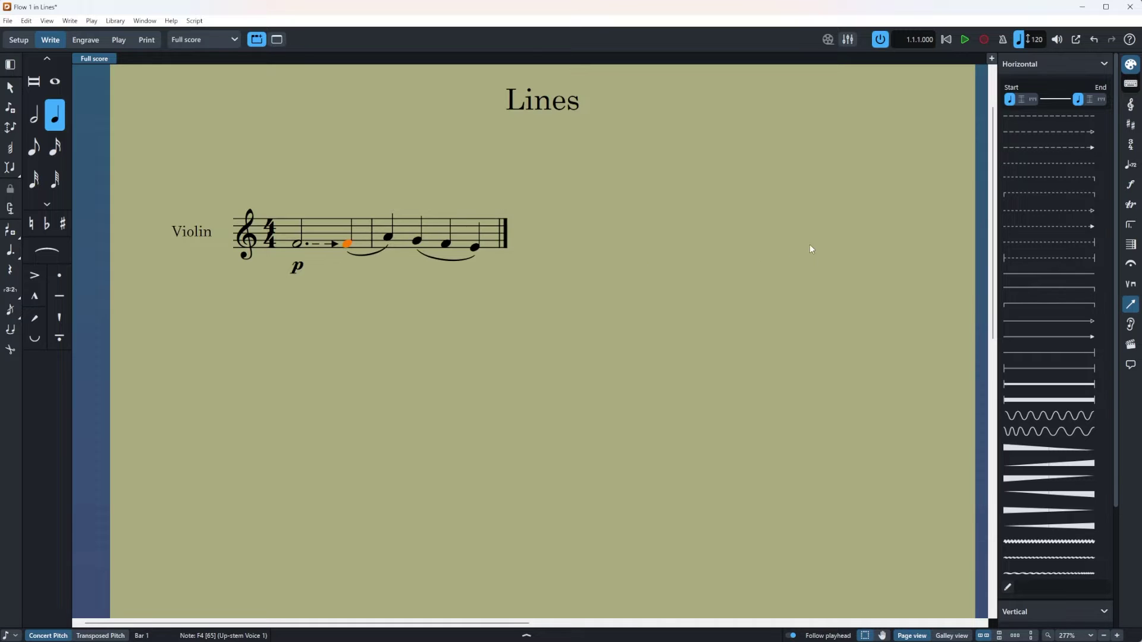
Step: Add a dashed arrow line from the bar 2 A4, ending at the barline, and stretch it there
click(1021, 100)
click(1089, 99)
click(388, 236)
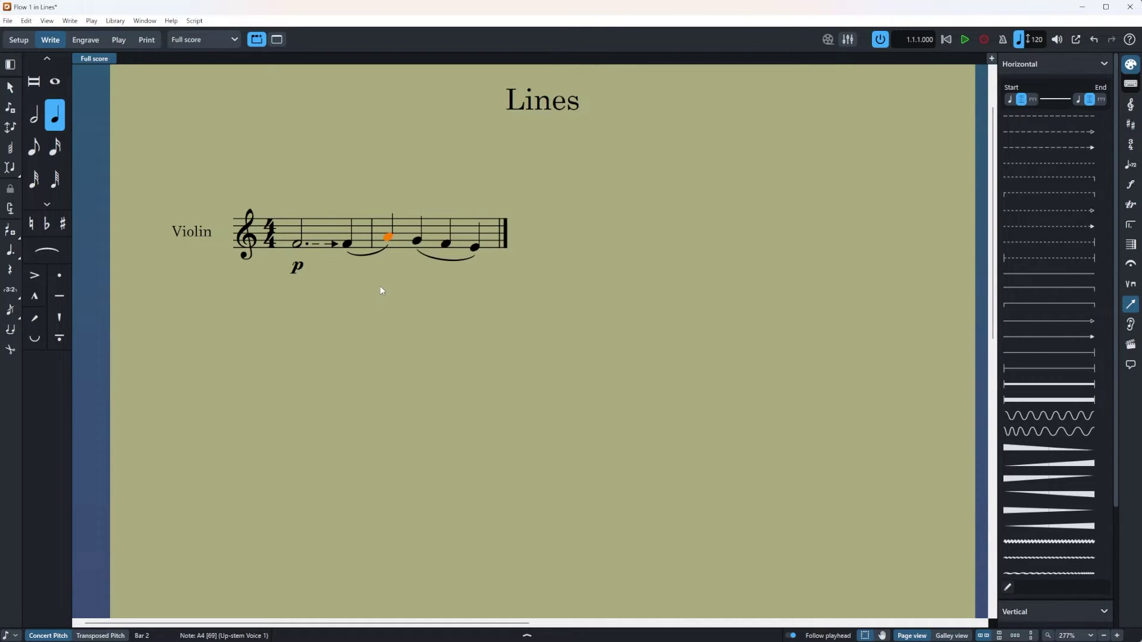
click(1075, 148)
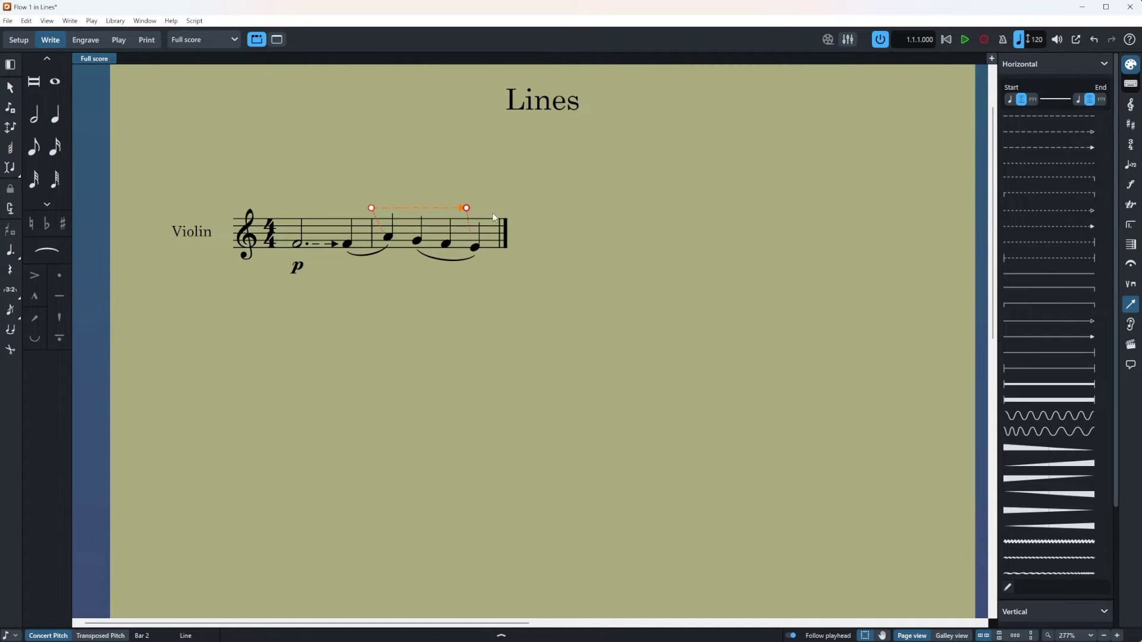
drag(493, 218, 516, 217)
click(409, 294)
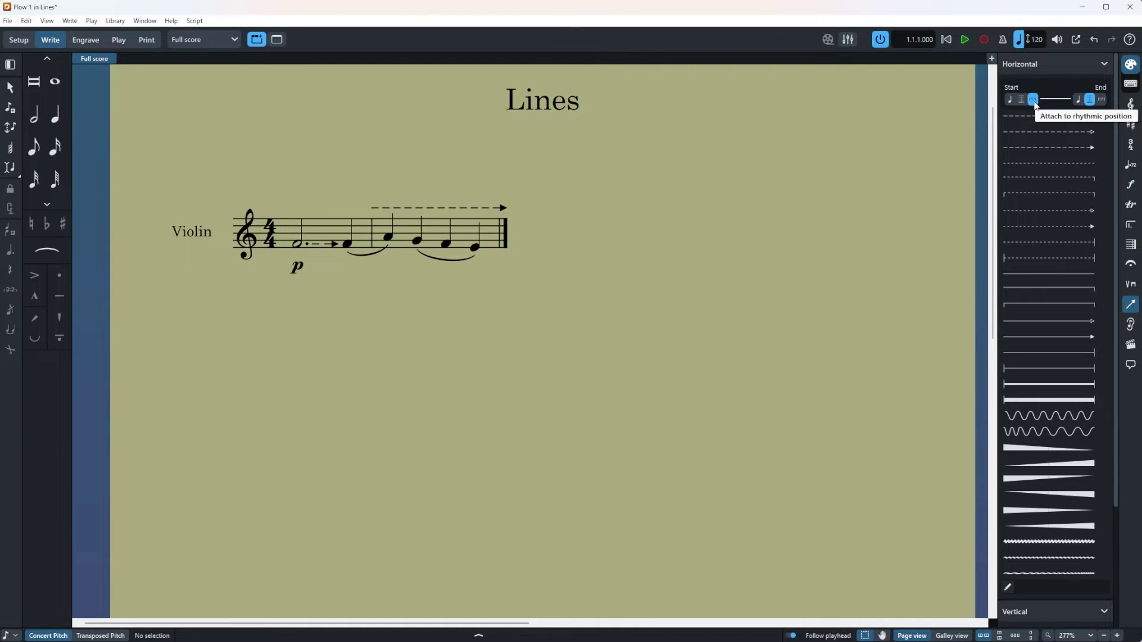
Step: Add a dotted arrow line above the same A4 and extend it to the barline
click(1101, 101)
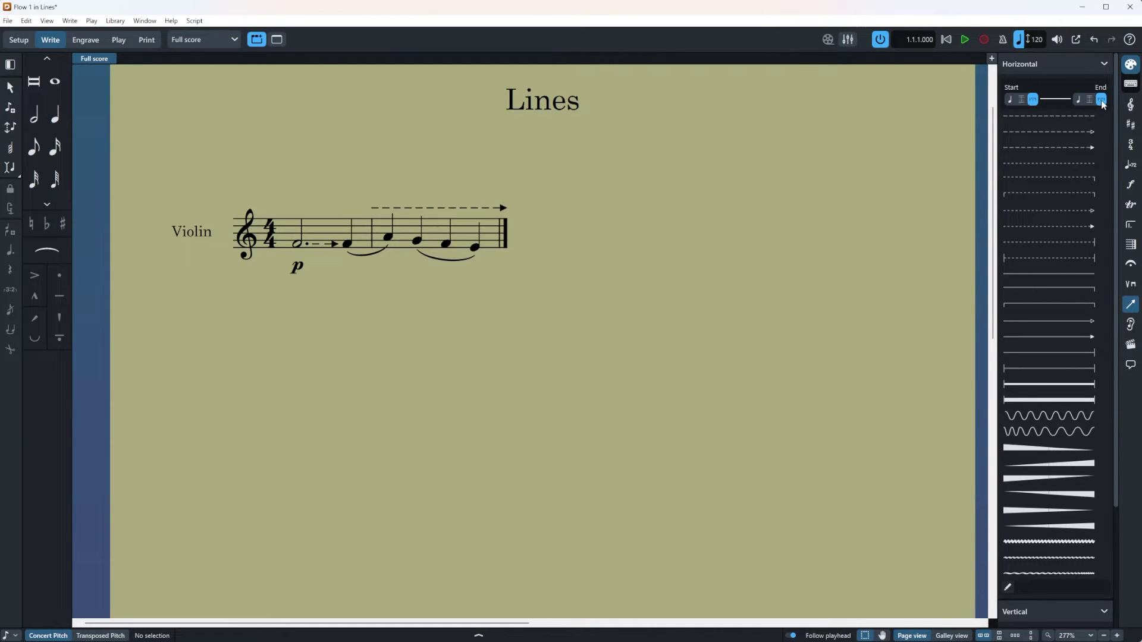
click(389, 239)
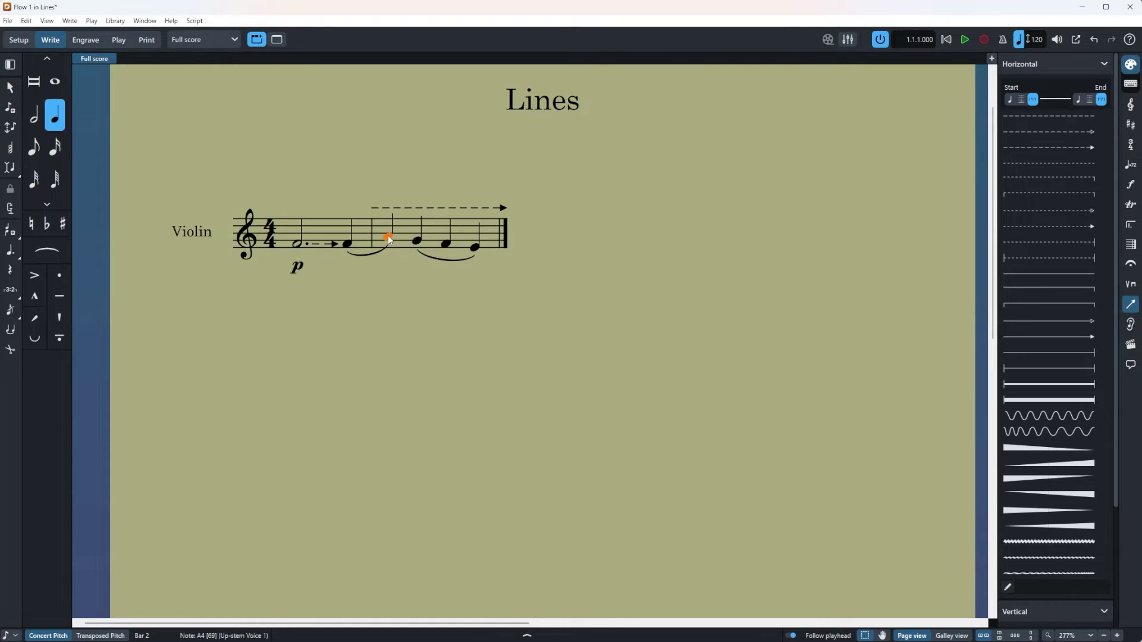
click(1065, 229)
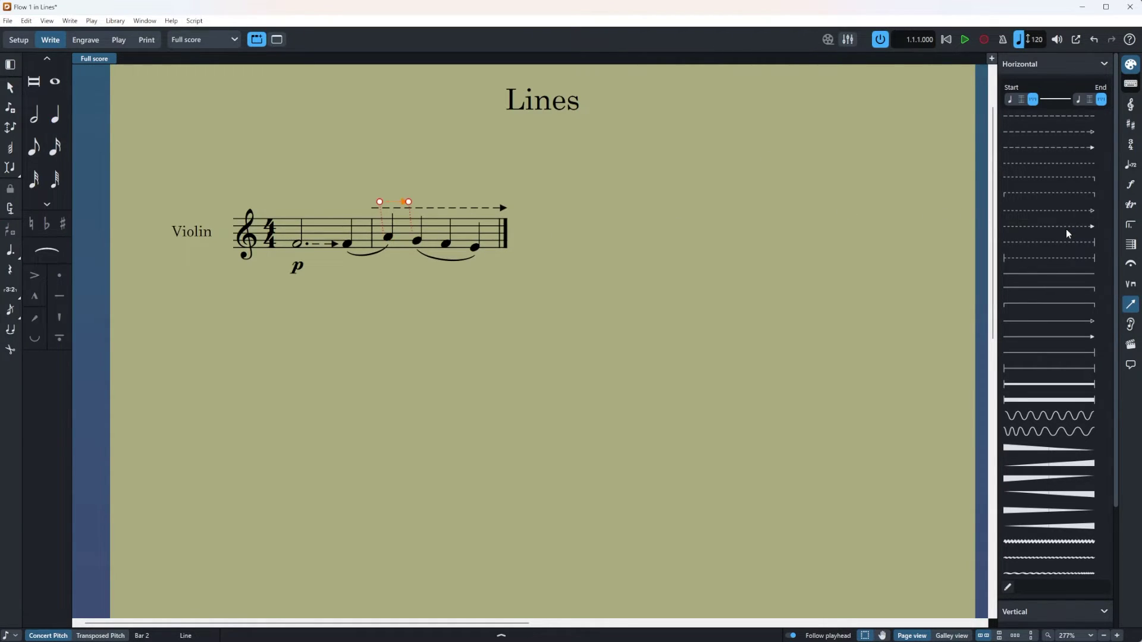
drag(410, 199, 505, 202)
click(551, 198)
Step: Shorten the upper dotted arrow line by dragging its end left, then nudge it back and forth by one note
click(500, 197)
drag(503, 202, 423, 197)
key(alt+Right)
key(alt+Left)
key(alt+Right)
key(alt+Left)
key(alt+Left)
key(alt+Right)
key(alt+Right)
key(alt+Left)
key(alt+Right)
key(alt+Left)
key(alt+Right)
key(alt+Right)
key(alt+Left)
key(alt+Right)
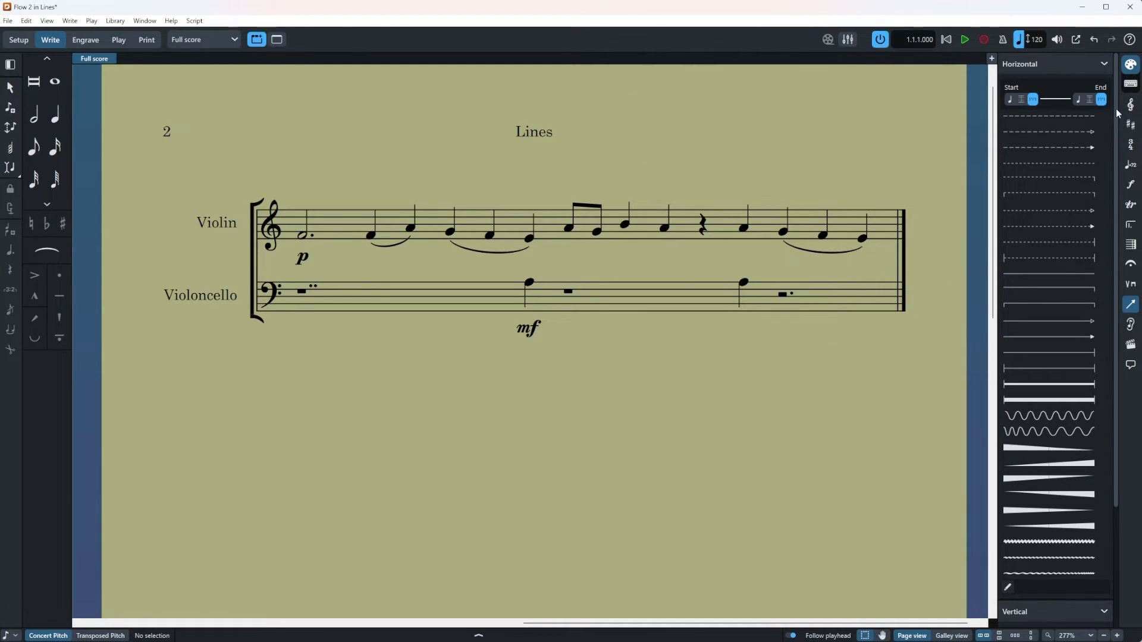
Step: Attach a vertical arrow line to the first cello note, A3, in Flow 2
scroll(1118, 149, down, 1)
scroll(1122, 164, down, 3)
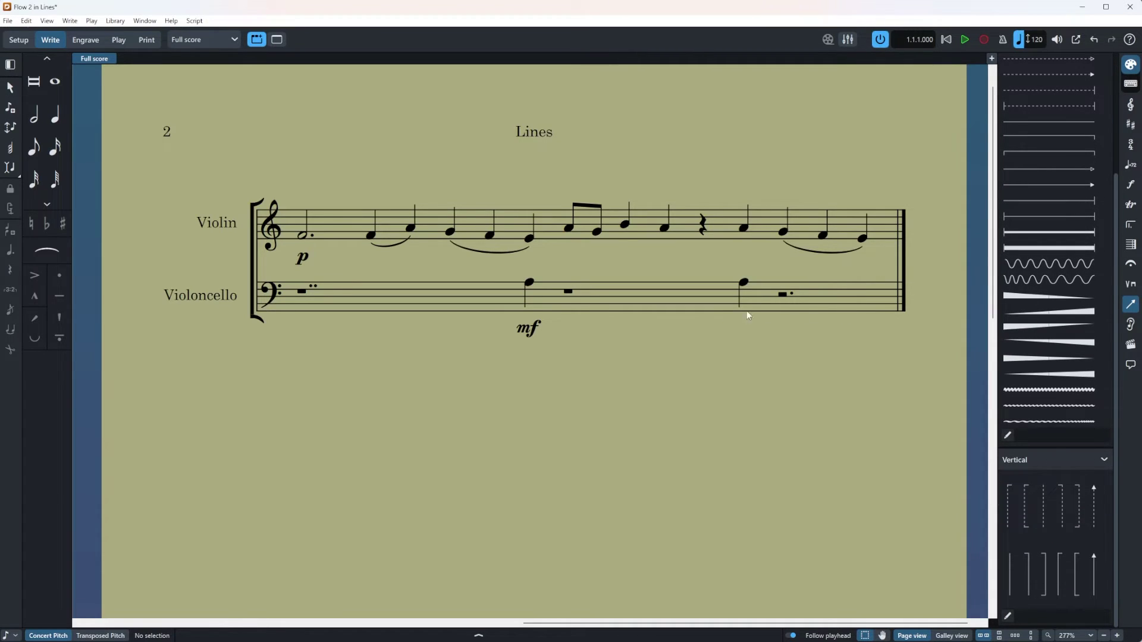
click(529, 284)
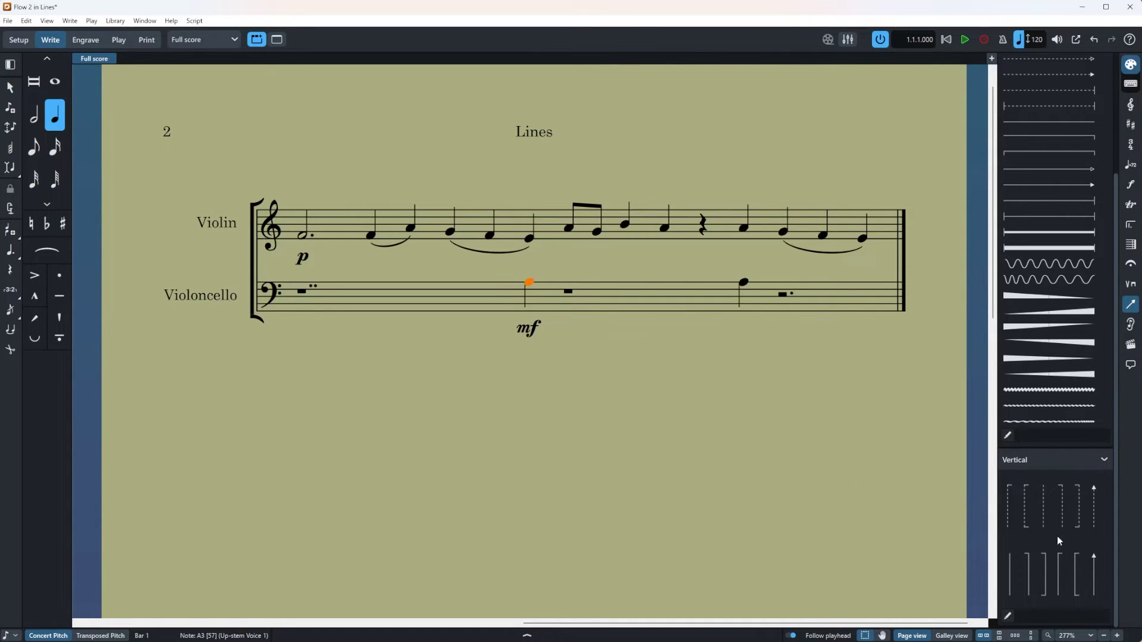
click(1094, 506)
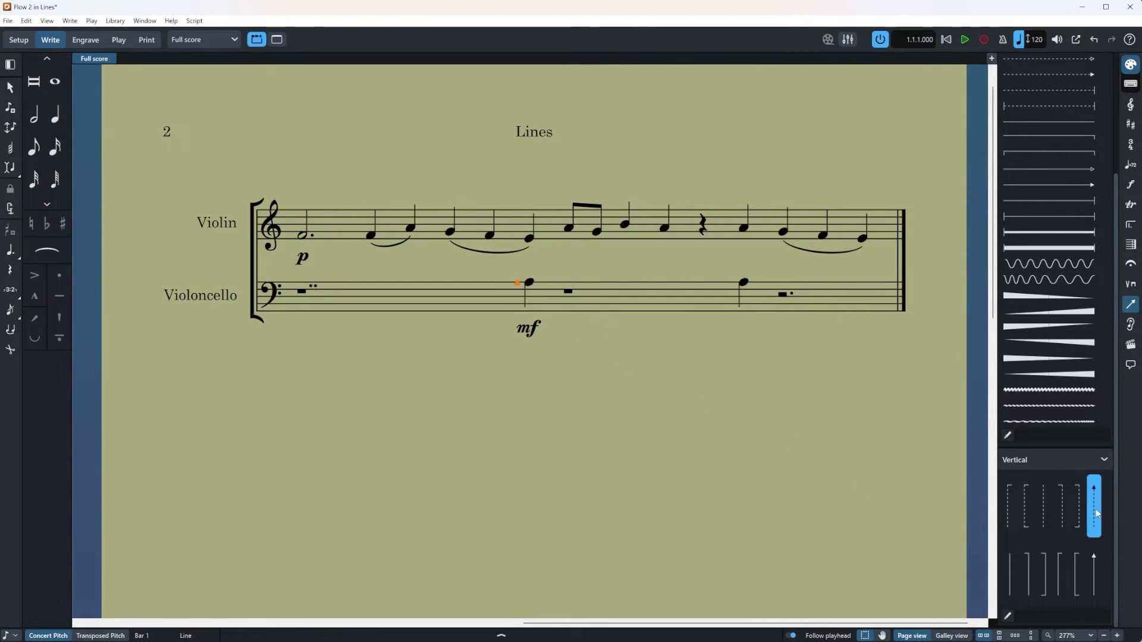
Step: In Engrave mode, drag the vertical arrow's ends so it runs from the cello note to the violin note
click(86, 40)
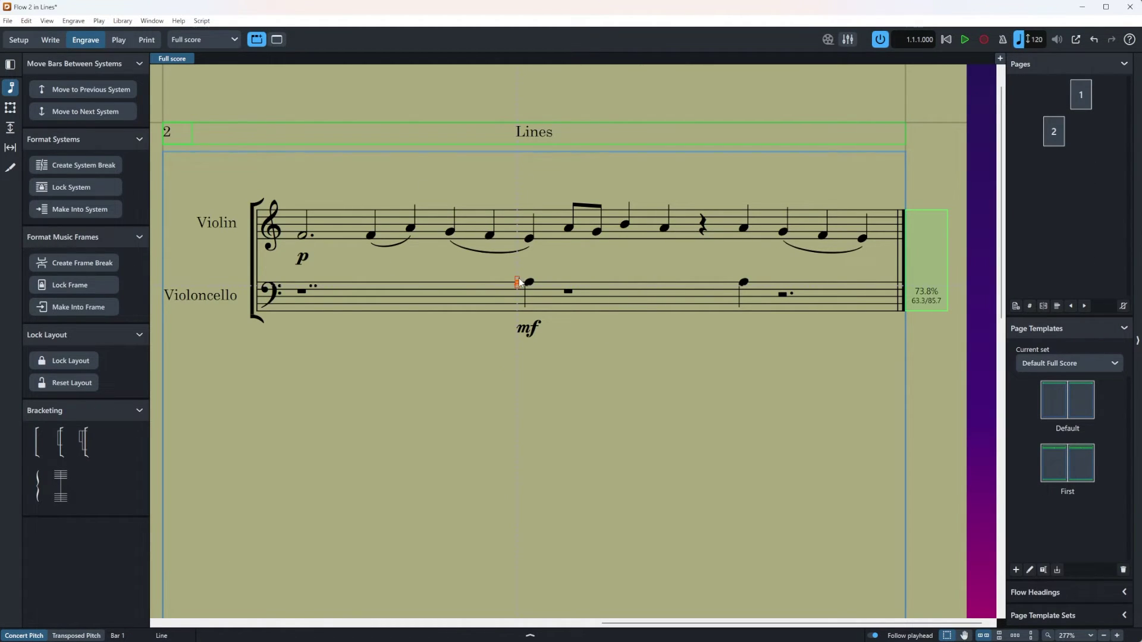
drag(522, 267, 531, 249)
drag(518, 287, 532, 273)
click(532, 250)
key(Escape)
click(532, 253)
mouse_move(531, 246)
mouse_down()
mouse_move(823, 268)
mouse_move(599, 265)
mouse_move(528, 248)
mouse_up()
click(50, 40)
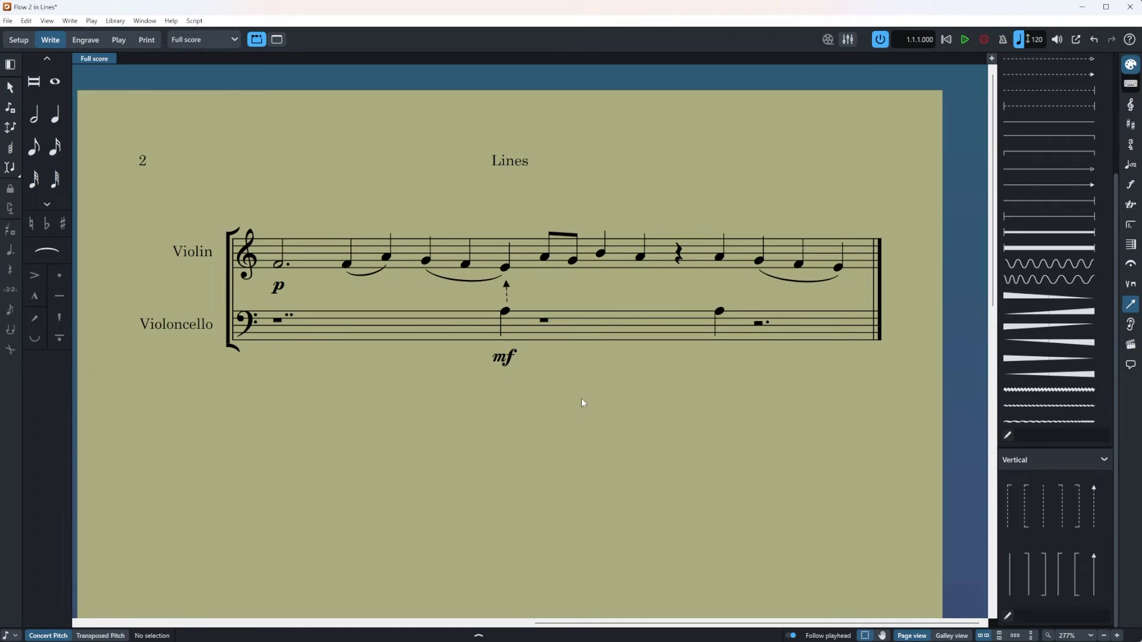
Step: Try galley view and Engrave mode, then return to Write mode in page view
click(954, 636)
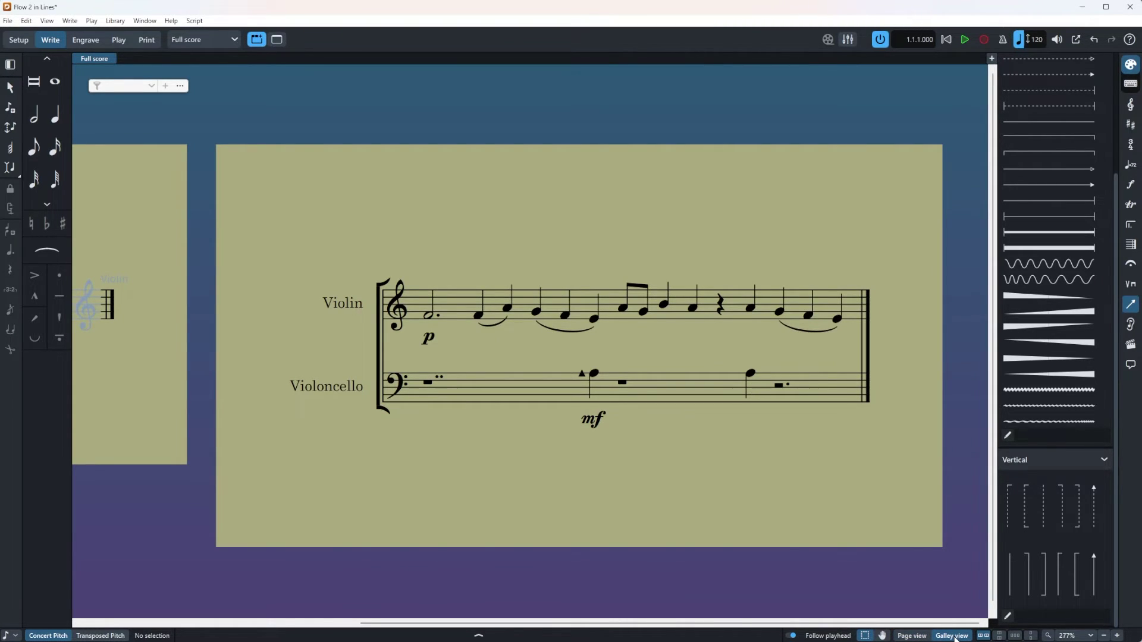
click(83, 39)
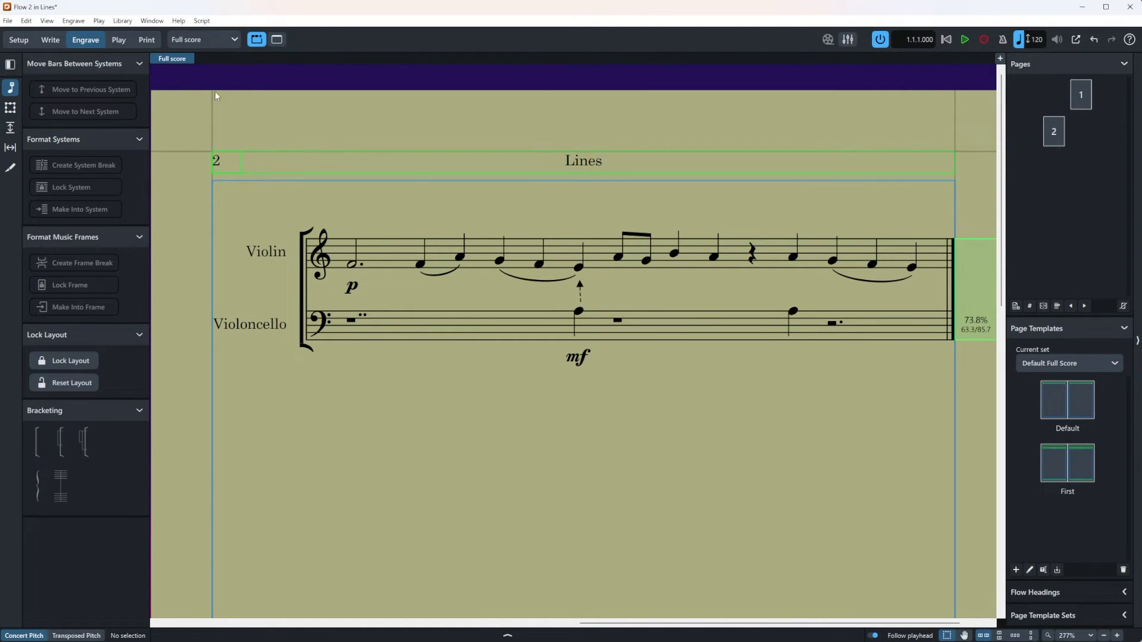
click(53, 43)
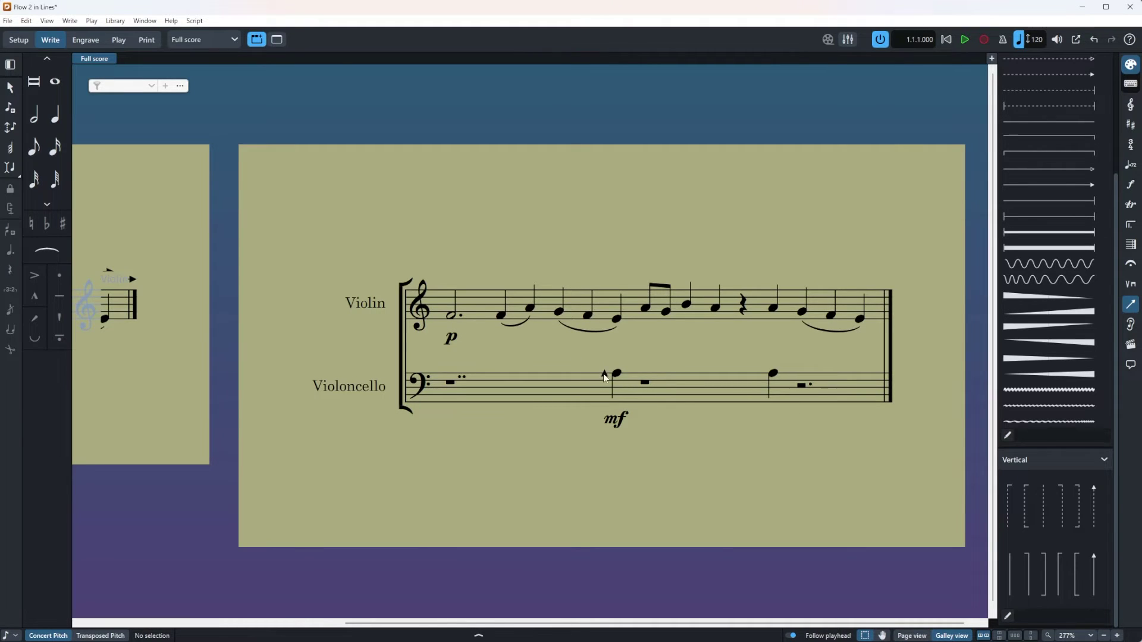
click(903, 637)
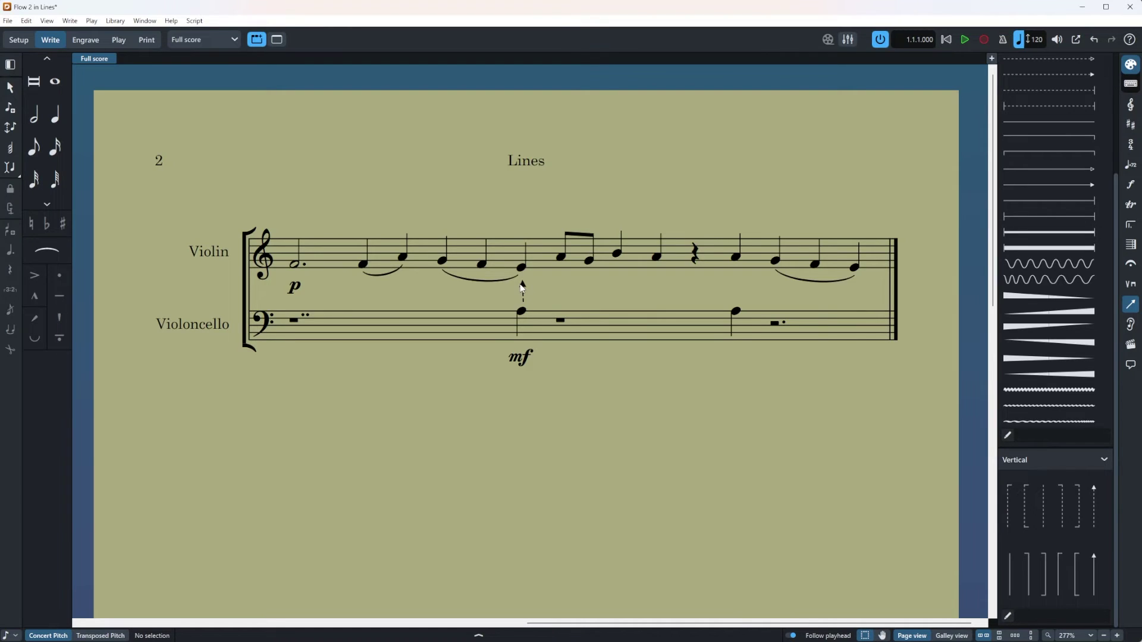
Step: Add a horizontal line above the four violin notes from the first eighth up to the rest
click(473, 272)
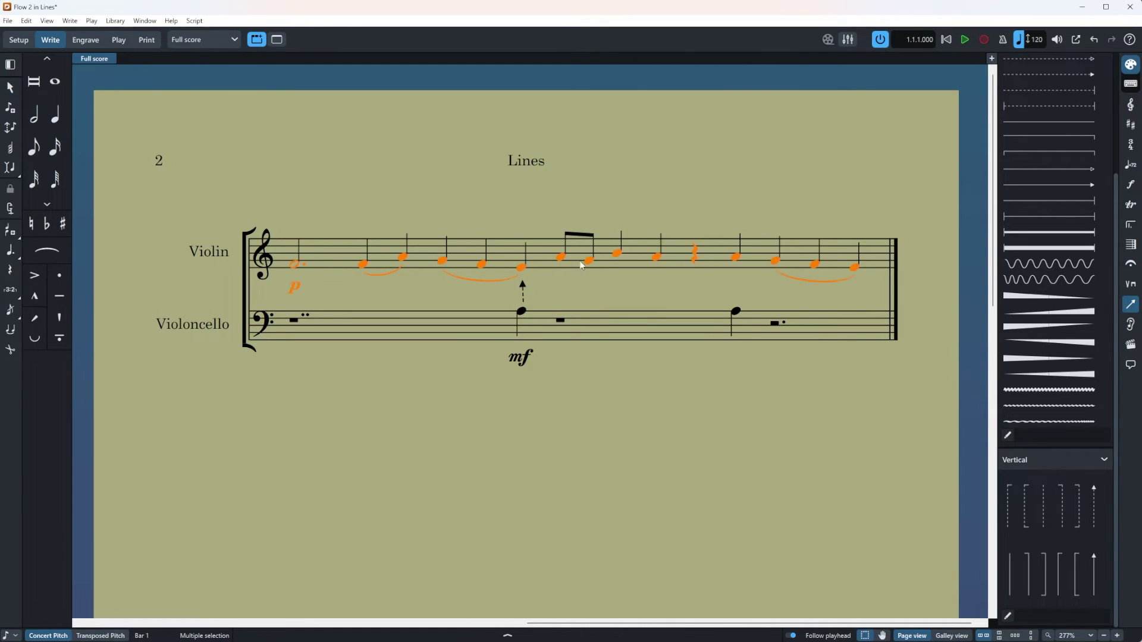
click(560, 258)
shift+click(651, 259)
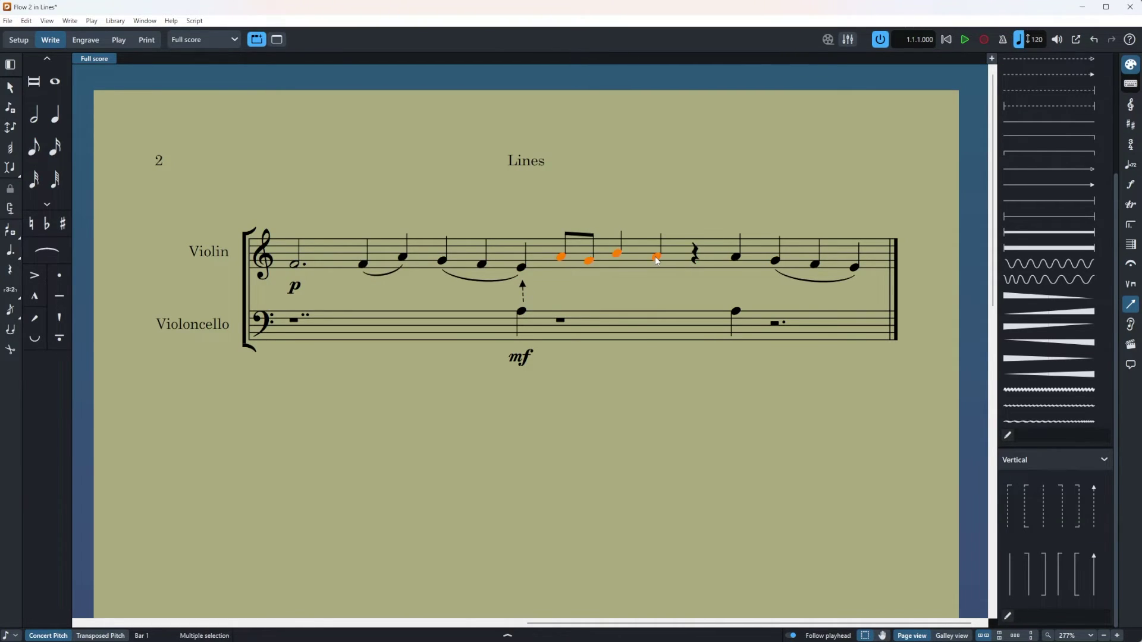
click(1048, 214)
Step: Reselect the horizontal line and show its properties
key(Escape)
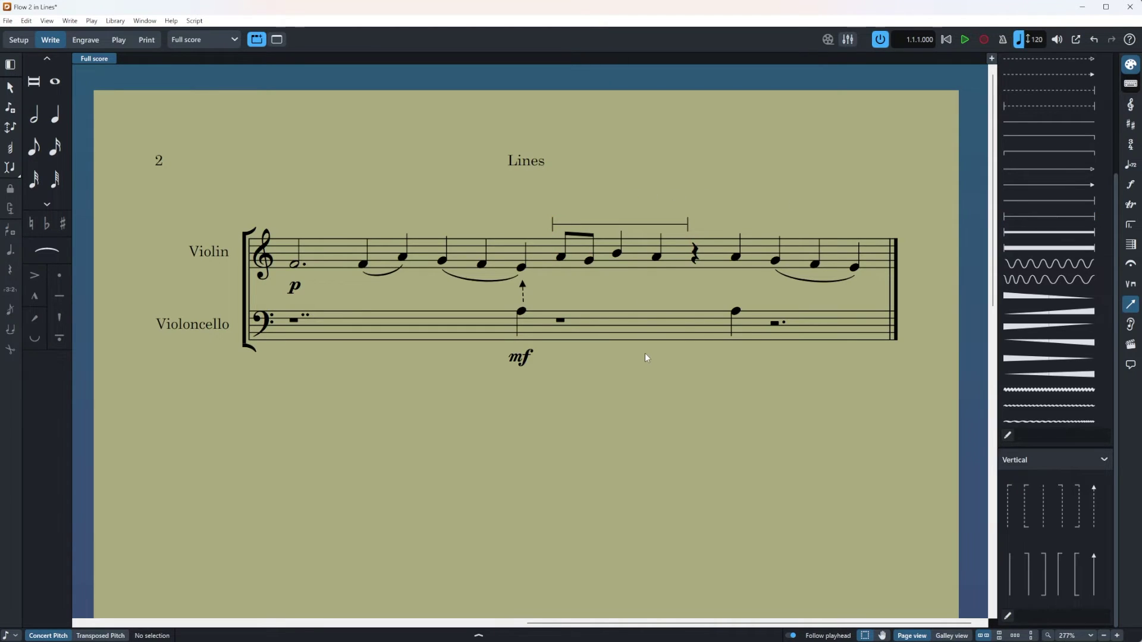
click(640, 227)
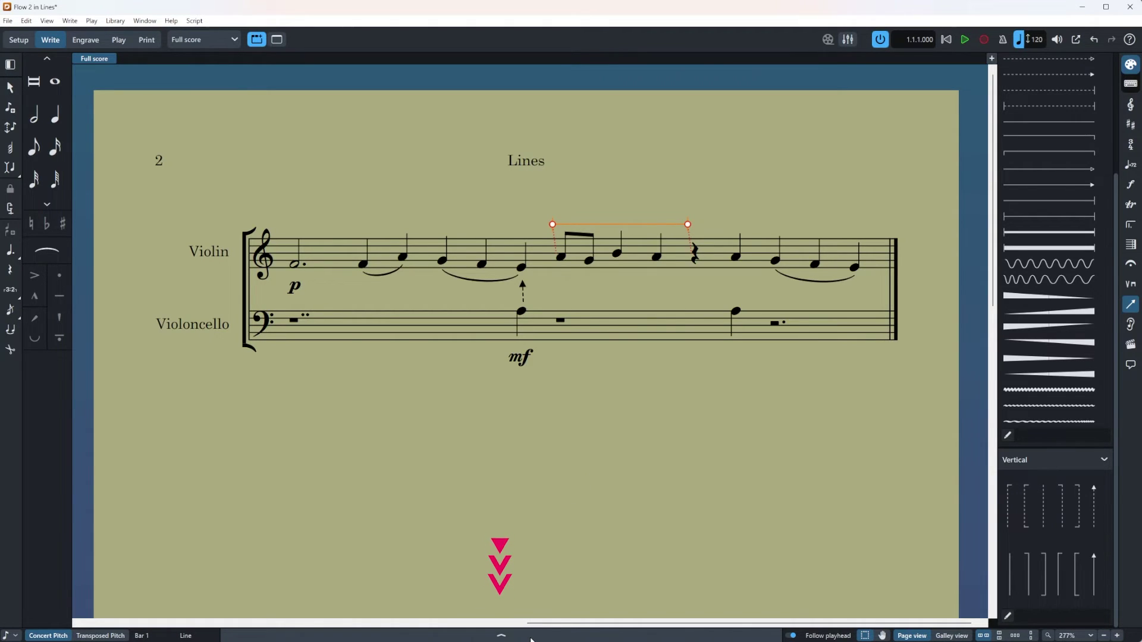
click(501, 635)
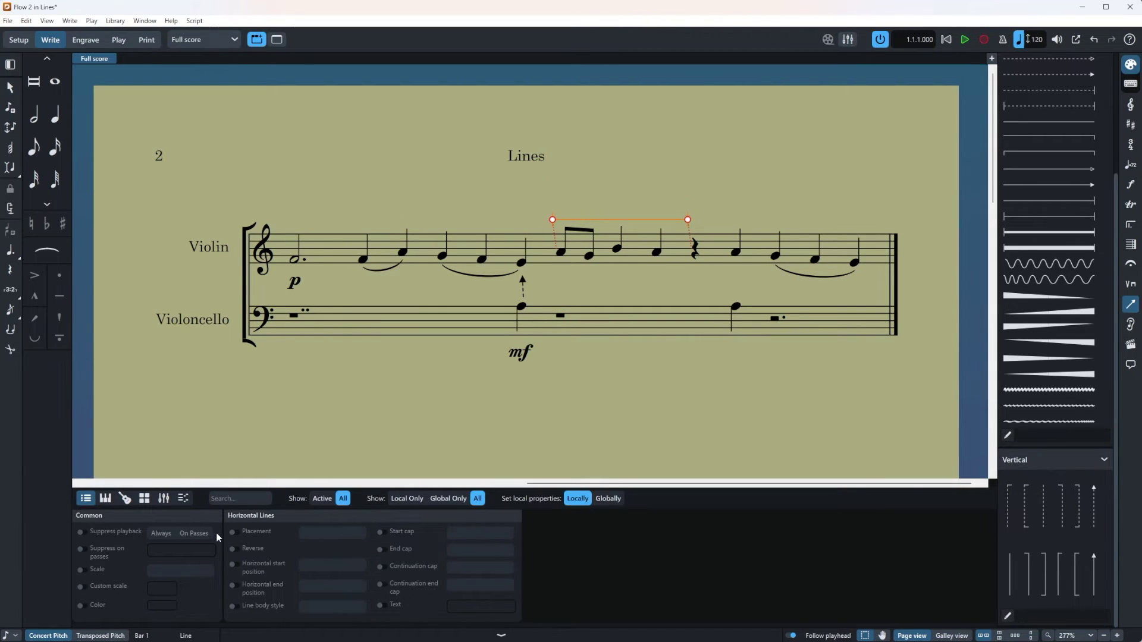
Step: Try Below and Inside placement for the line, then set it back to Above
click(236, 533)
click(307, 535)
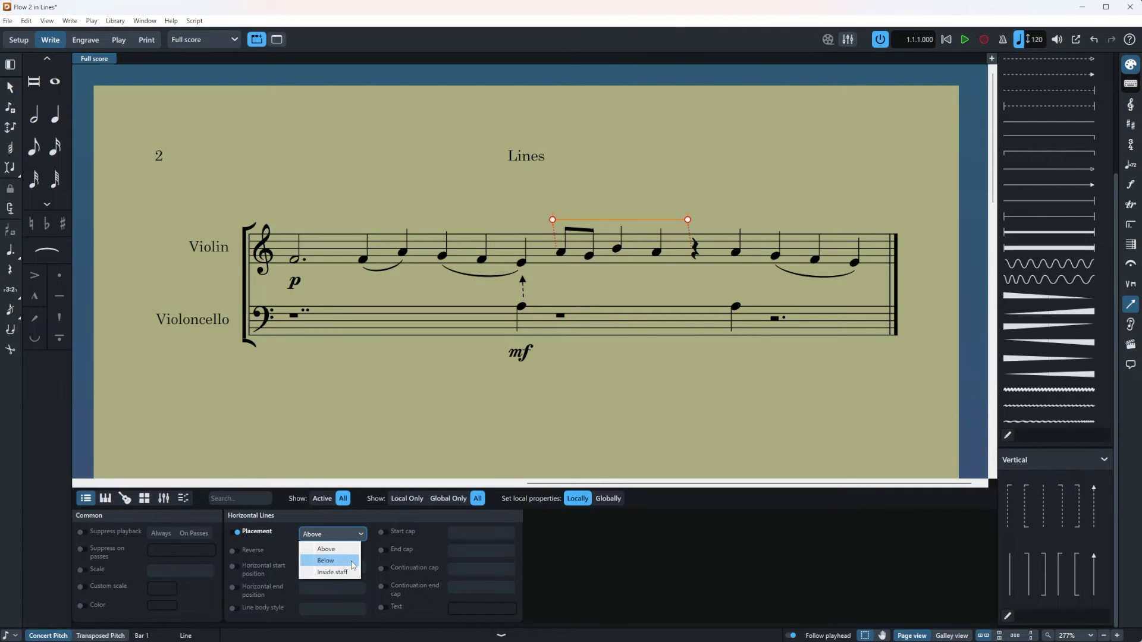
click(352, 565)
click(350, 537)
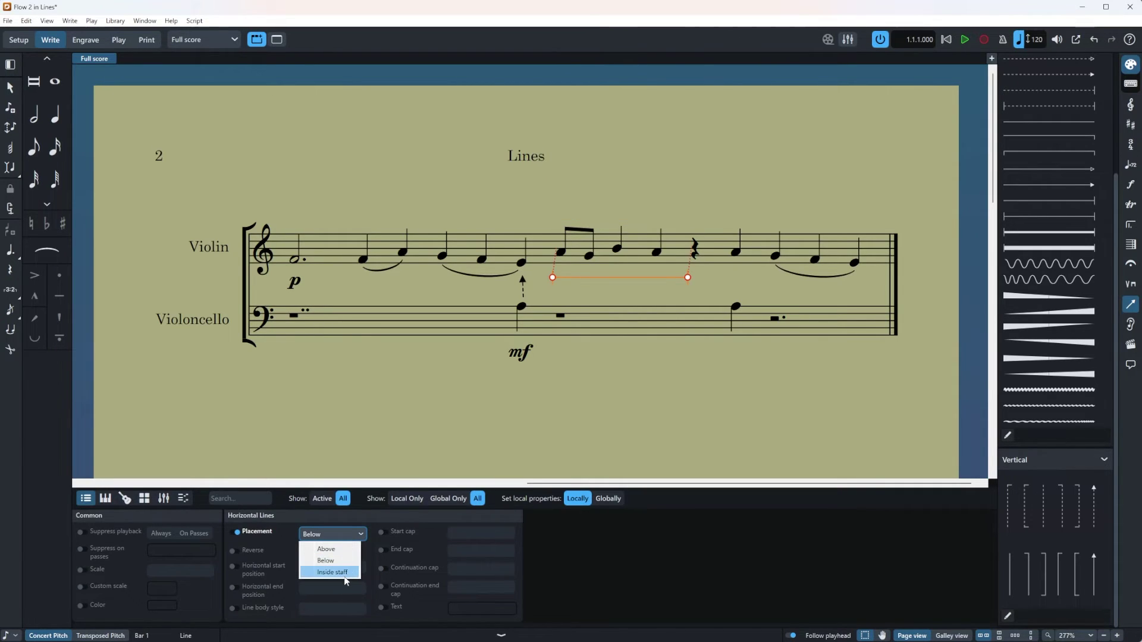
click(345, 573)
click(346, 534)
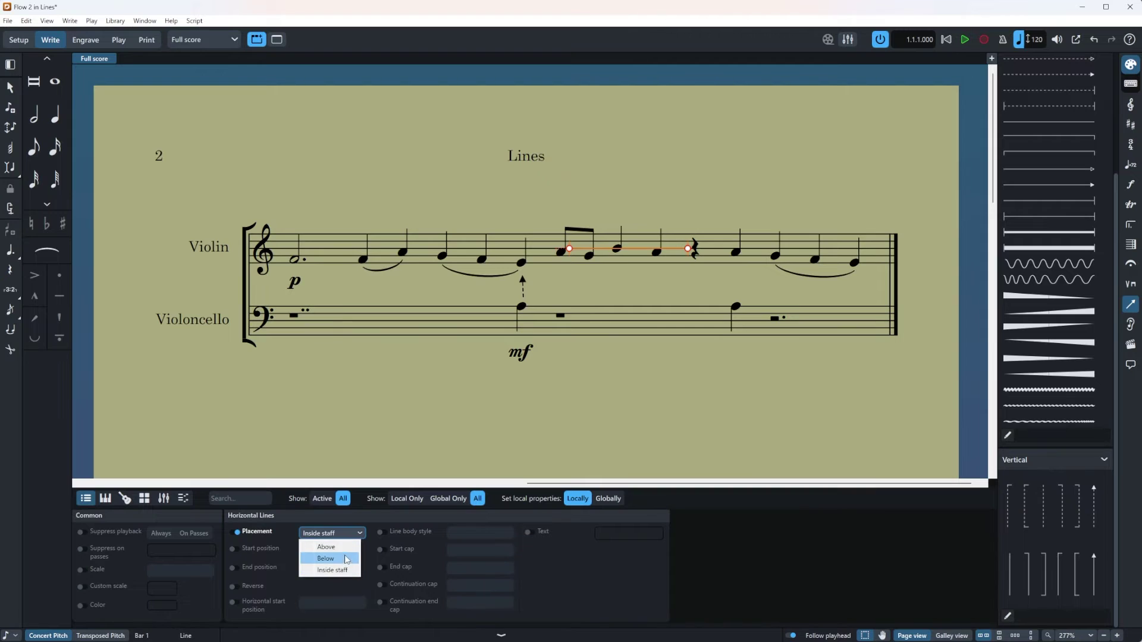
click(344, 547)
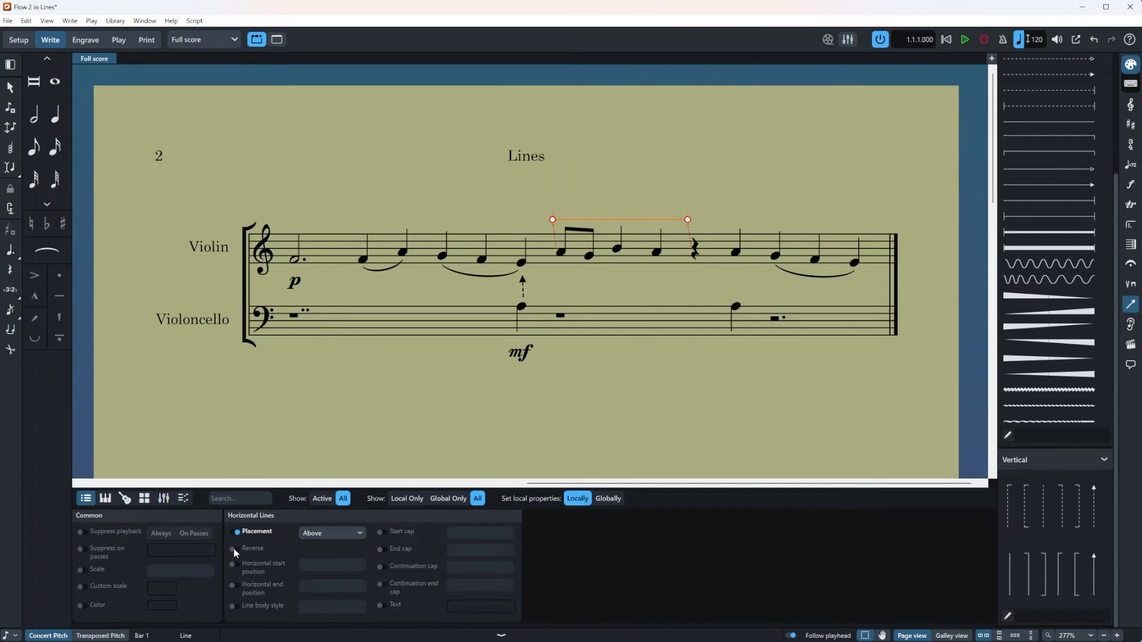
Step: Reverse the line and anchor its horizontal start position to the notehead
click(234, 548)
click(701, 180)
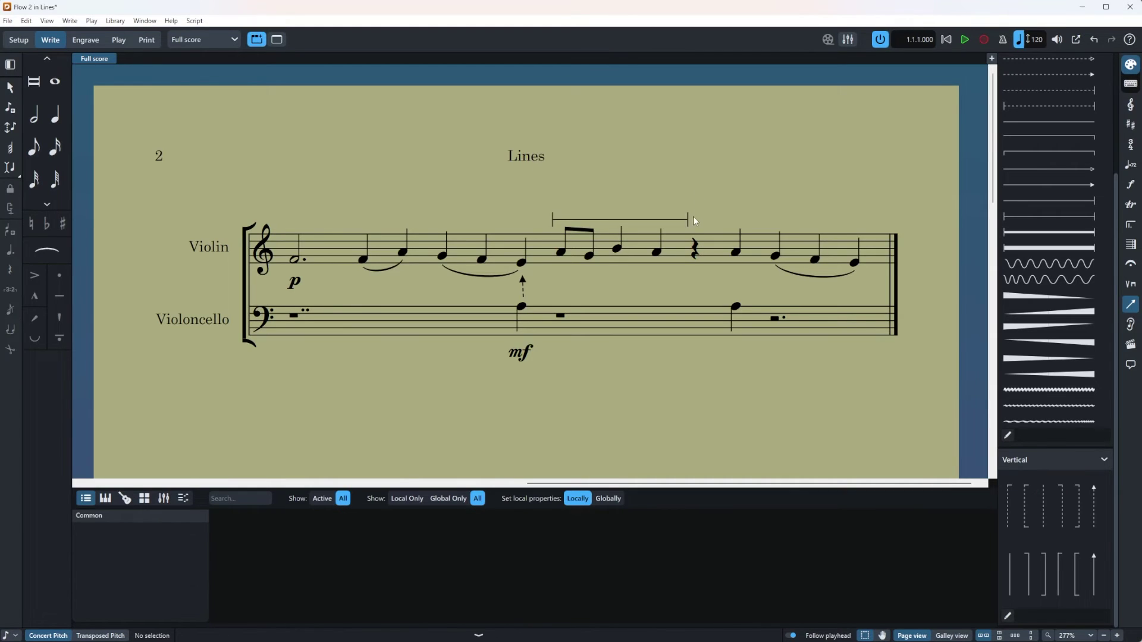
click(567, 223)
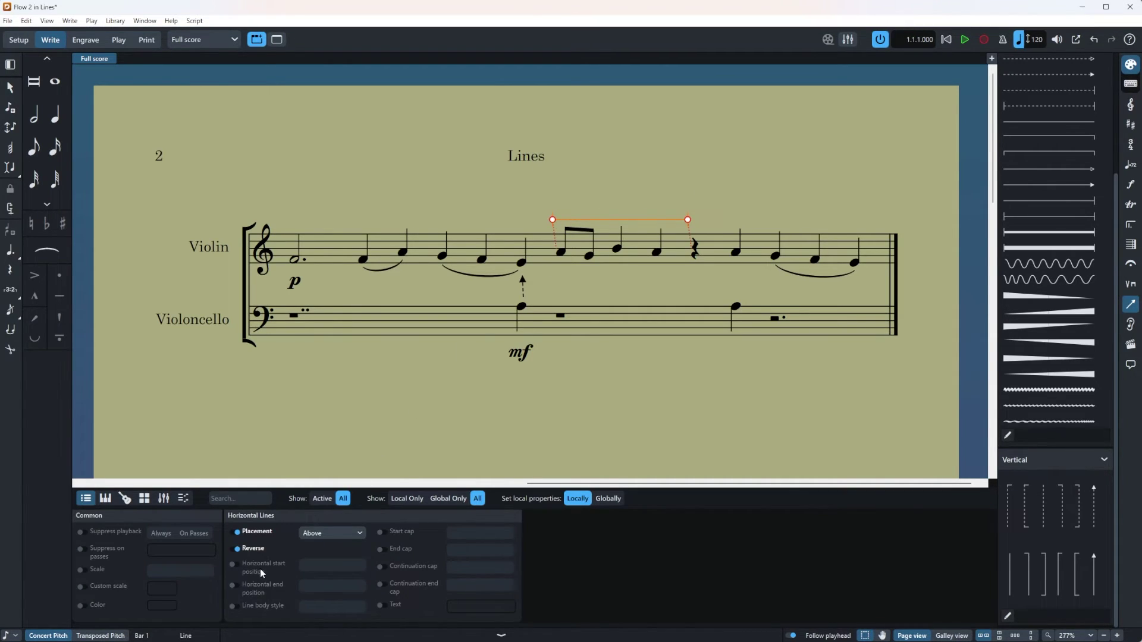
click(234, 565)
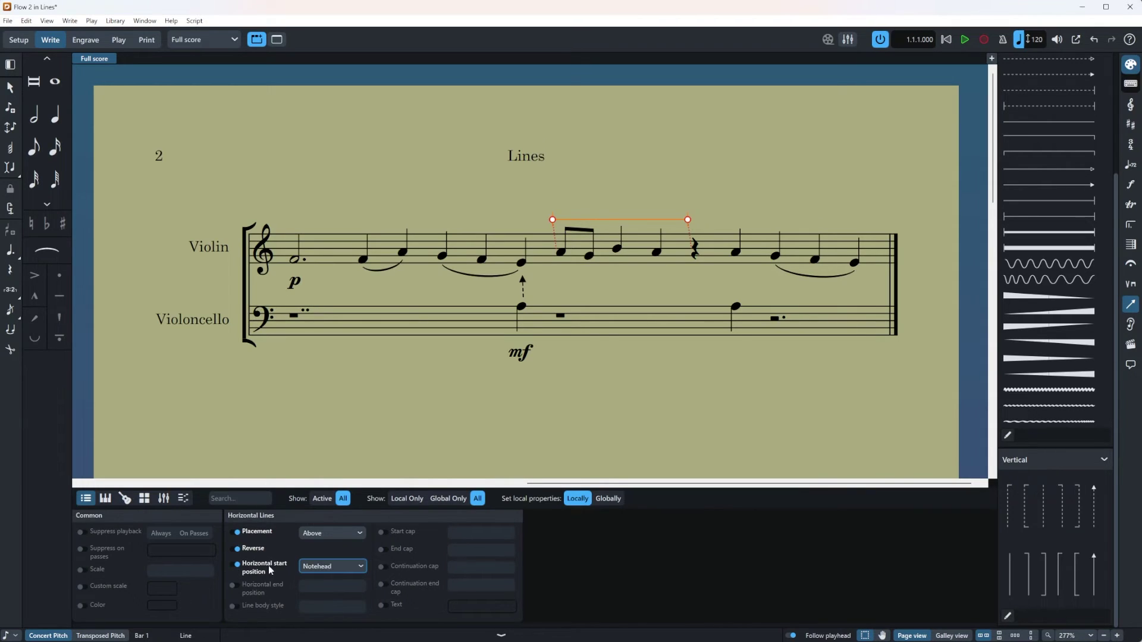
Step: Keep the line's horizontal start position at the notehead and zoom in on the notes
click(342, 568)
click(333, 581)
key(ctrl+equal)
key(ctrl+equal)
key(ctrl+equal)
key(ctrl+equal)
key(ctrl+equal)
key(ctrl+equal)
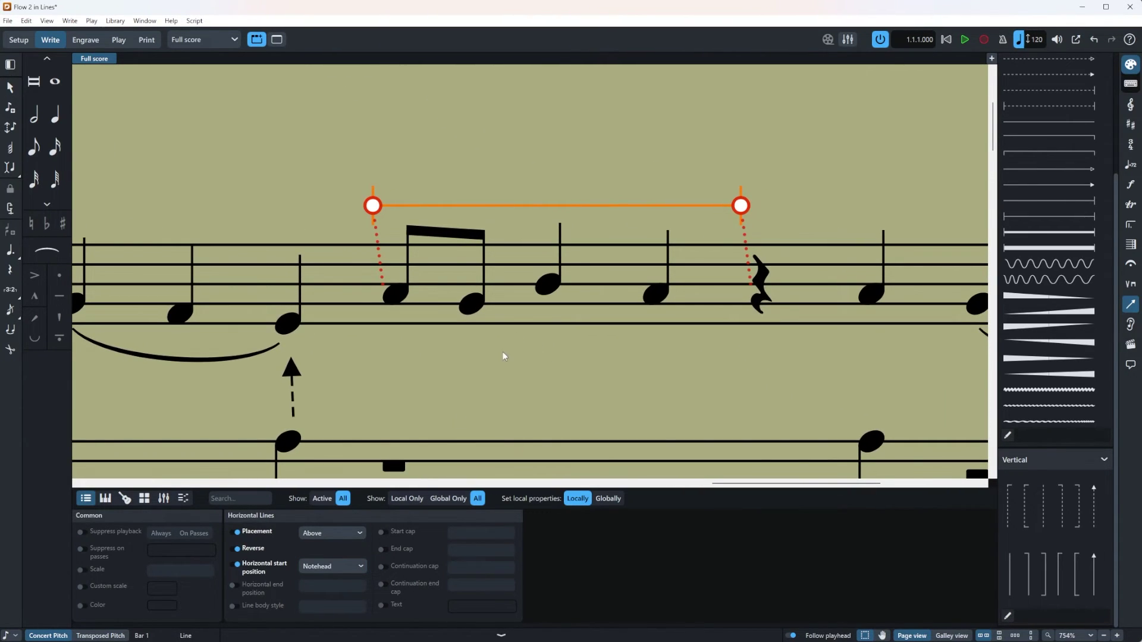
Step: Enable Horizontal end position and, after trying note centre, choose End immediately before following note
click(234, 586)
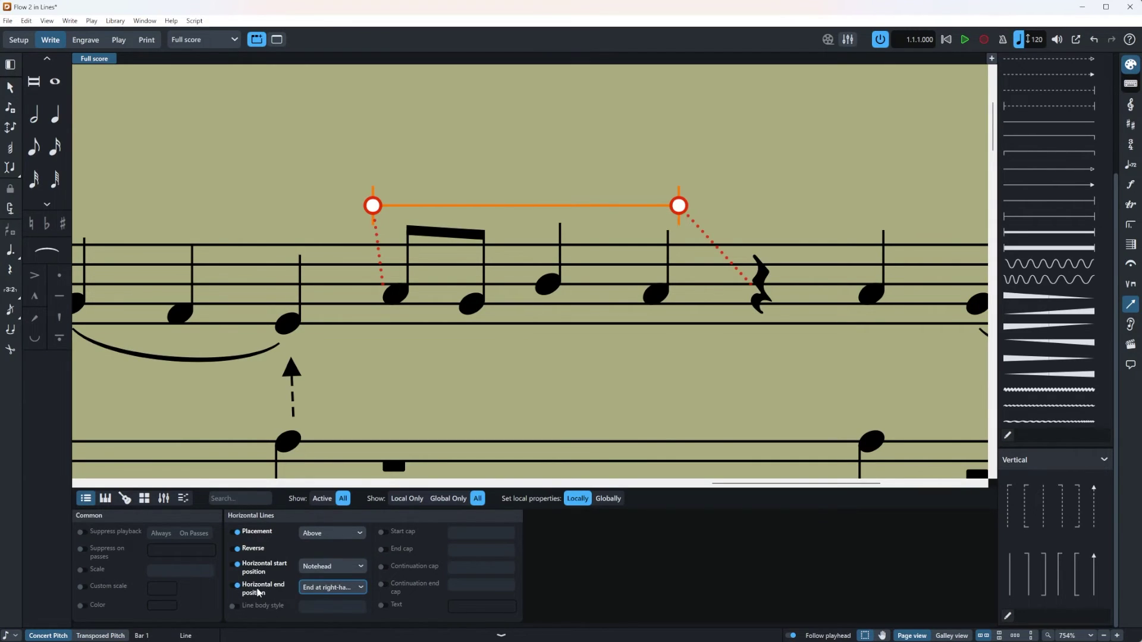
click(315, 587)
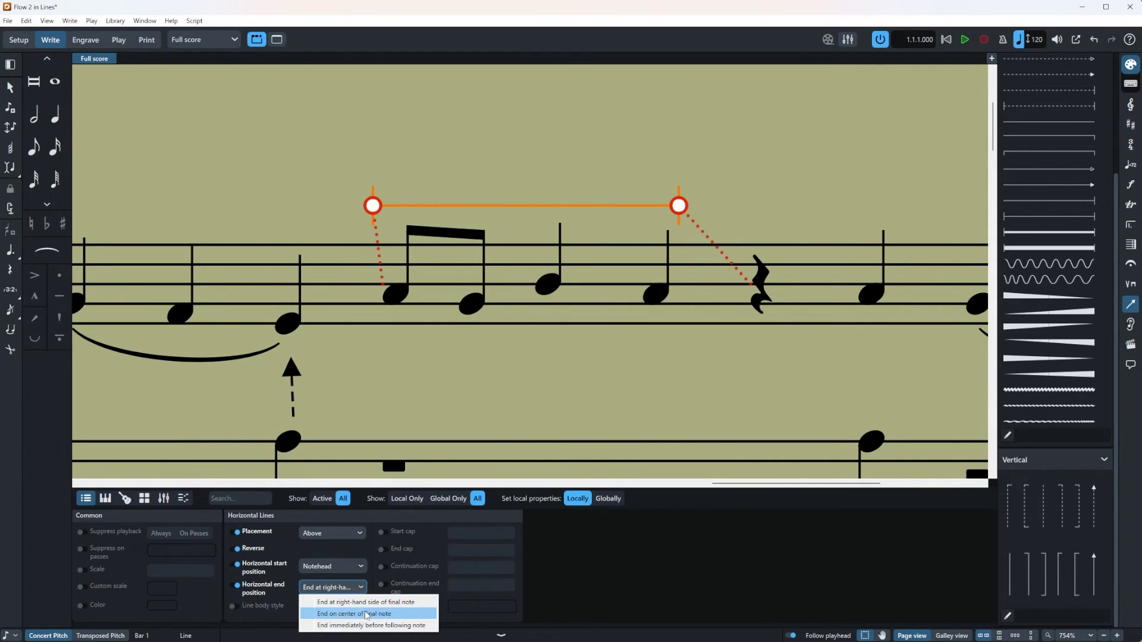
click(351, 592)
click(352, 592)
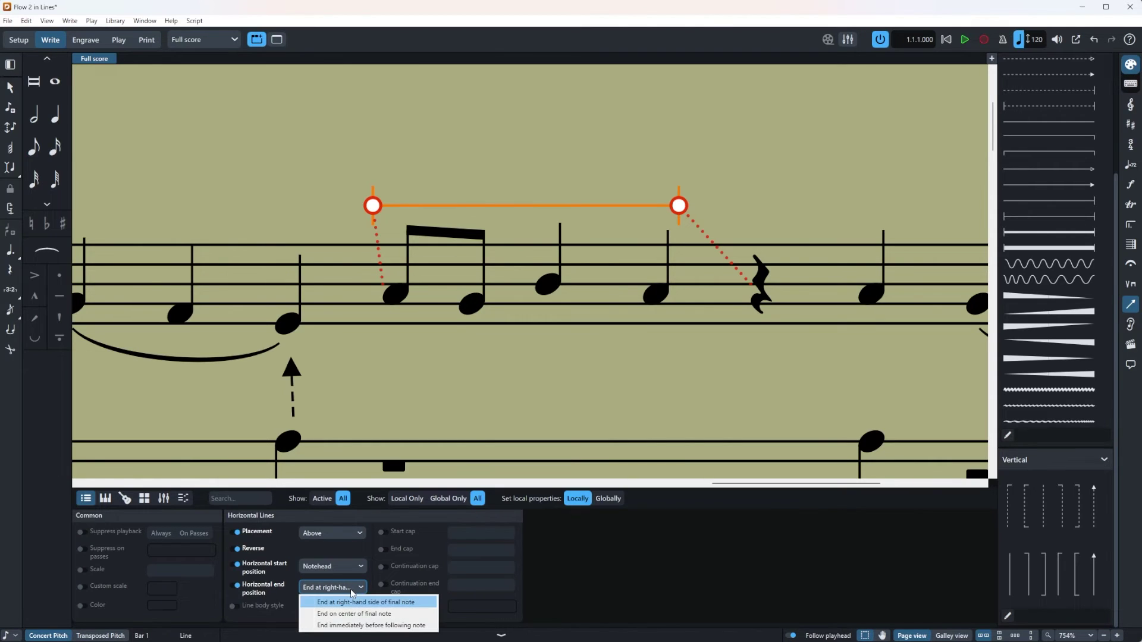
click(373, 615)
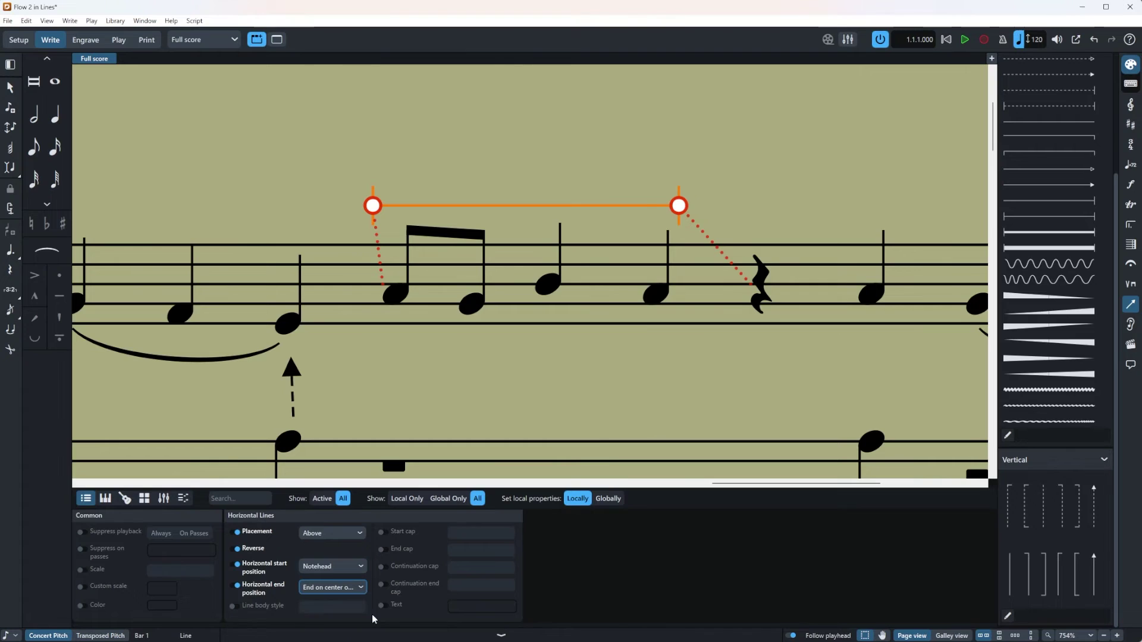
click(347, 588)
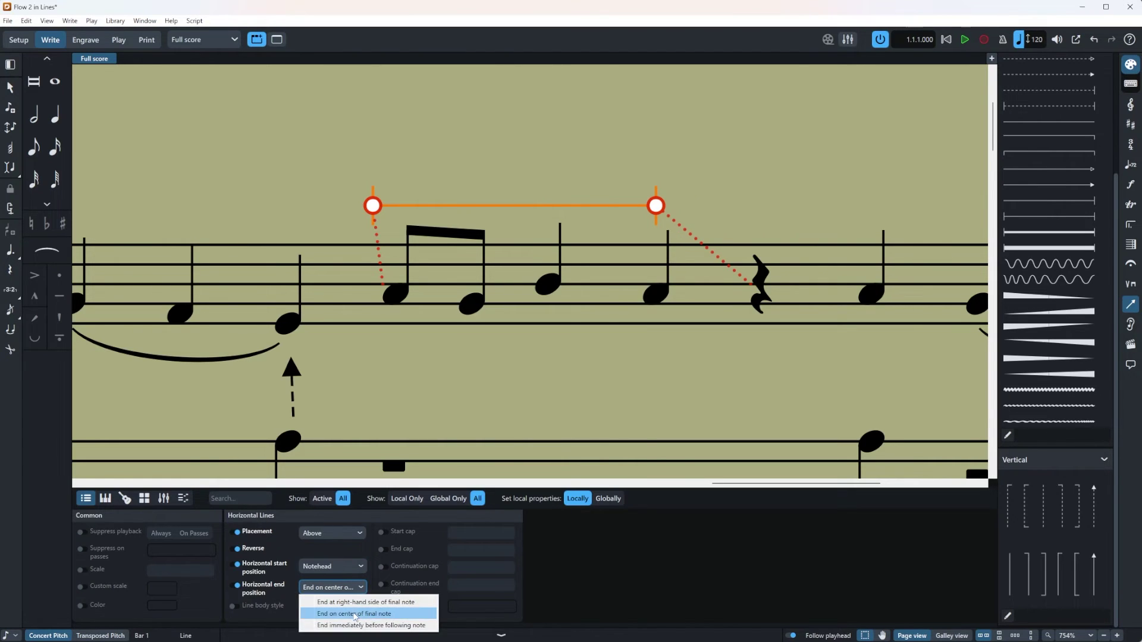
click(381, 626)
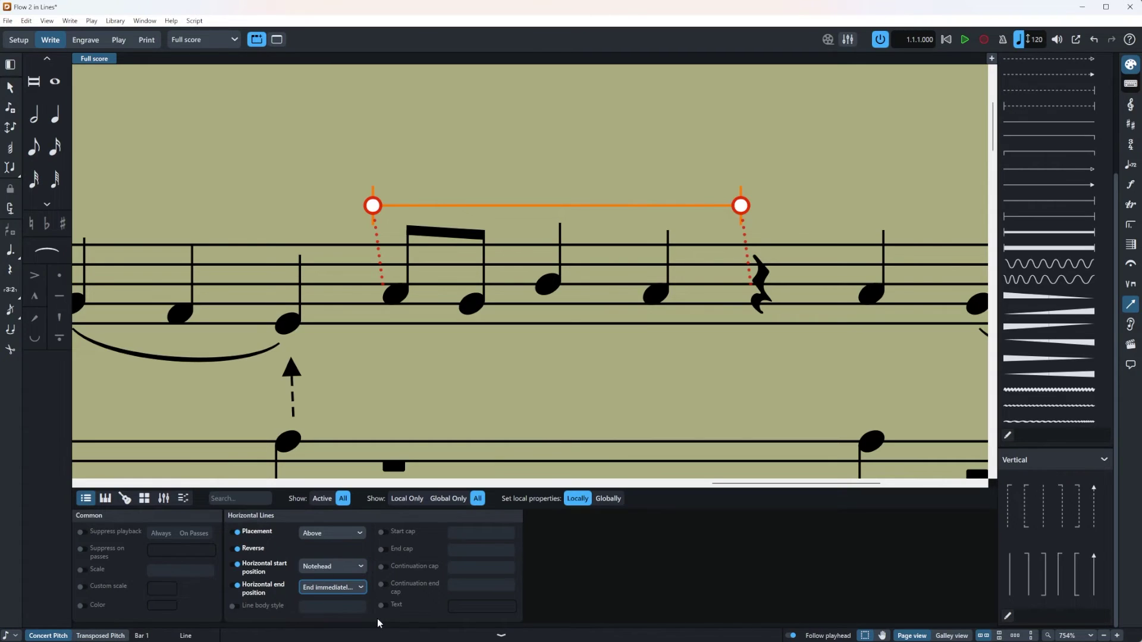
Step: Try Notehead center for the horizontal start position, then settle on Accidental
click(329, 569)
click(330, 570)
click(330, 568)
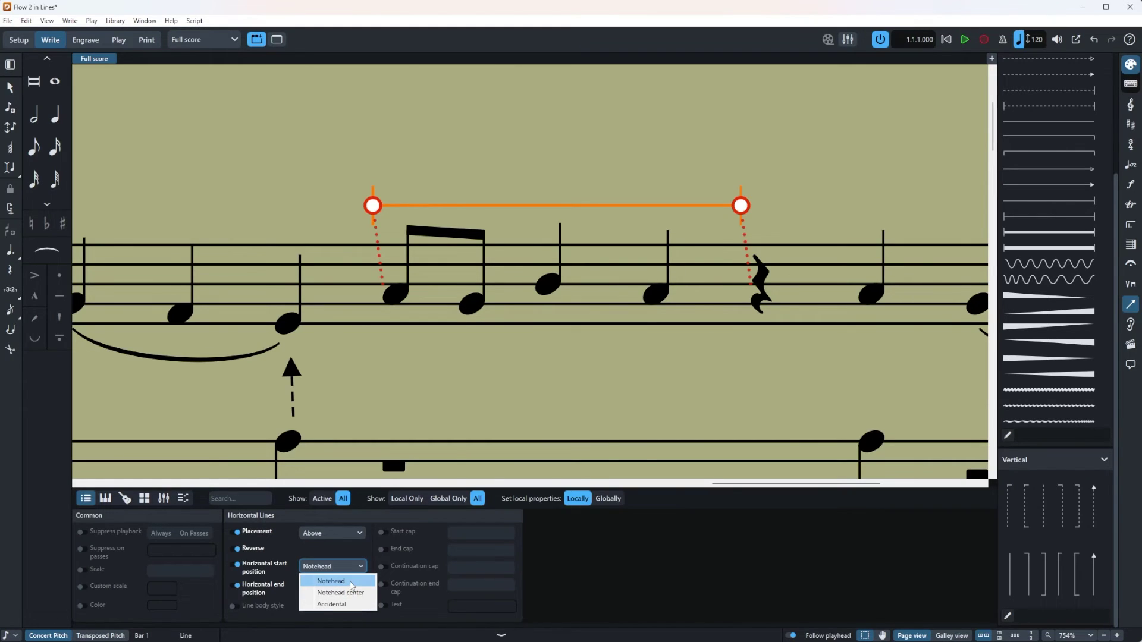
click(351, 583)
click(342, 566)
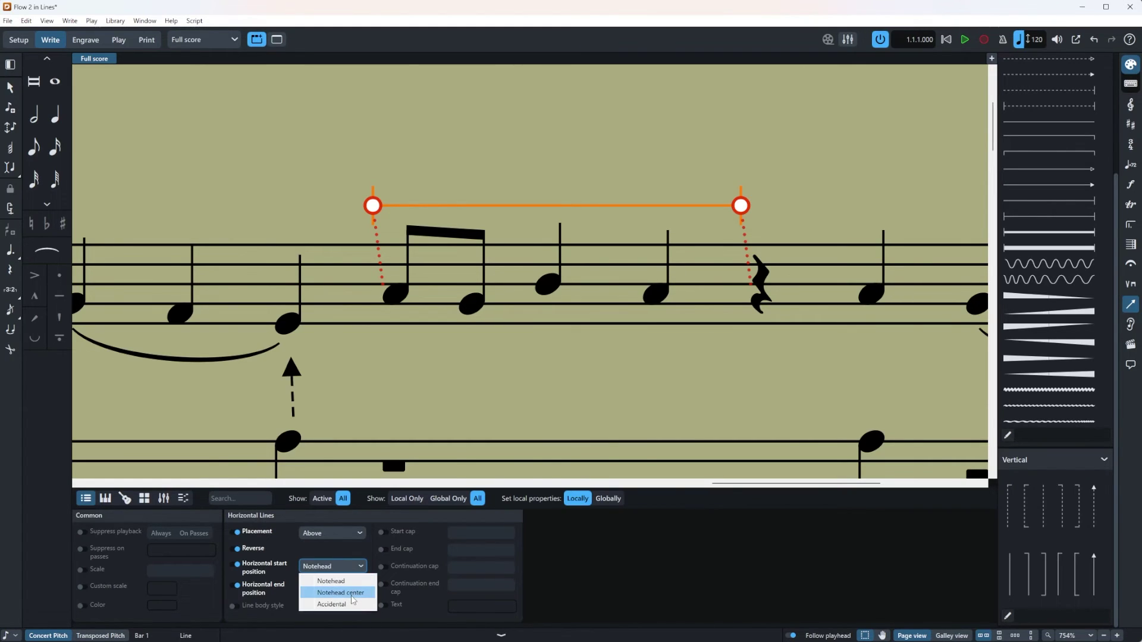
click(351, 595)
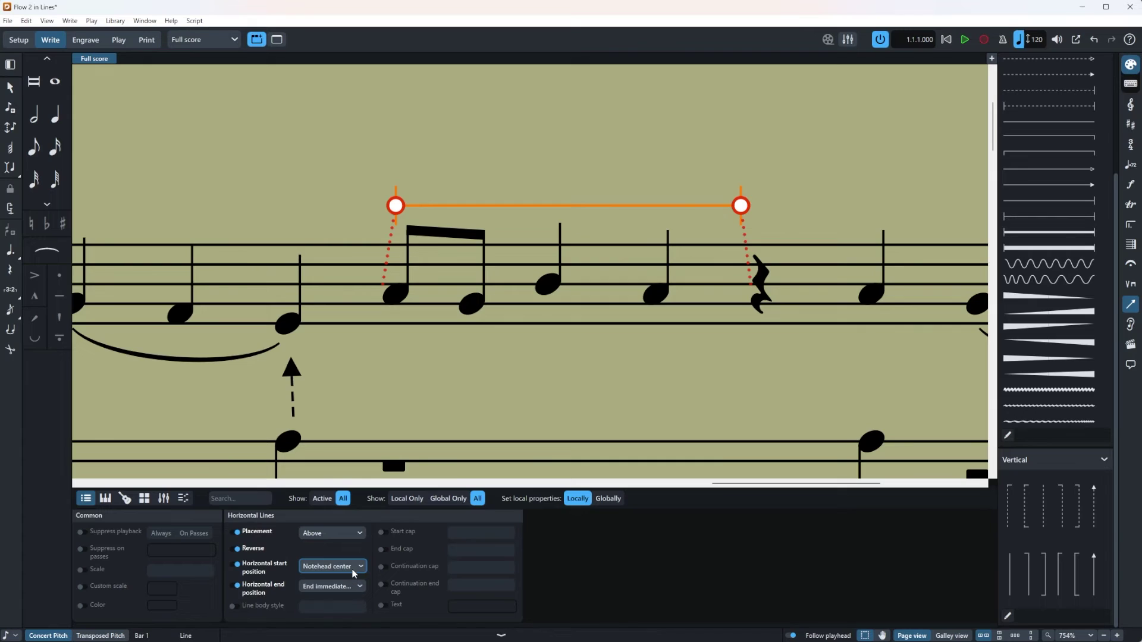
click(352, 570)
click(359, 604)
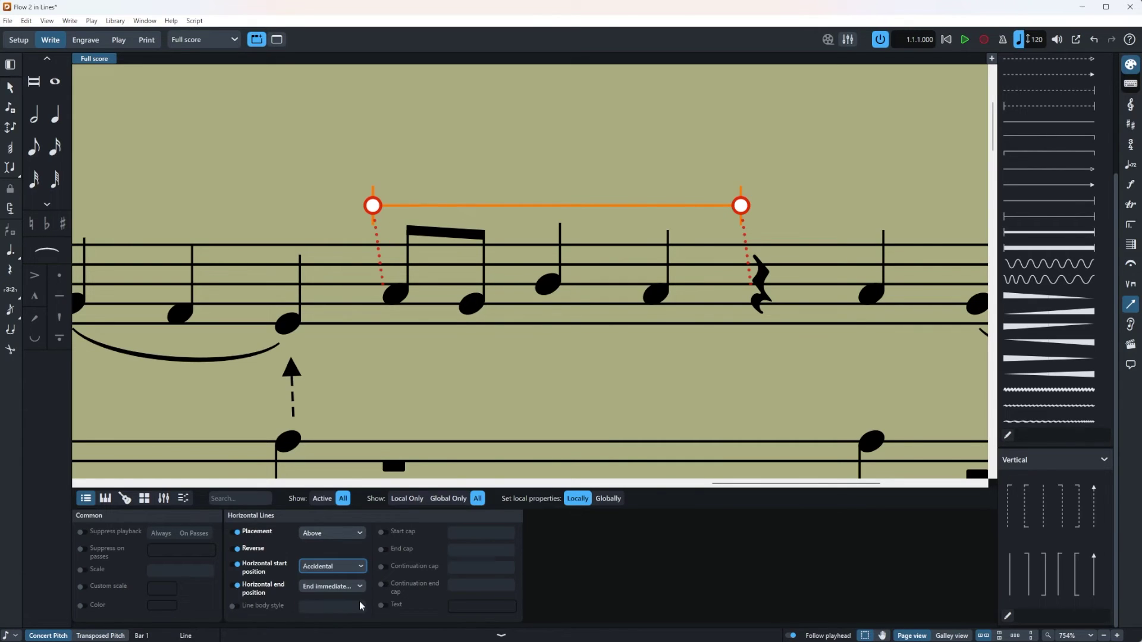
Step: Enable Line body style and choose Wavy body (wide-narrow) after trying Flat-bottom wedge
click(233, 606)
click(320, 608)
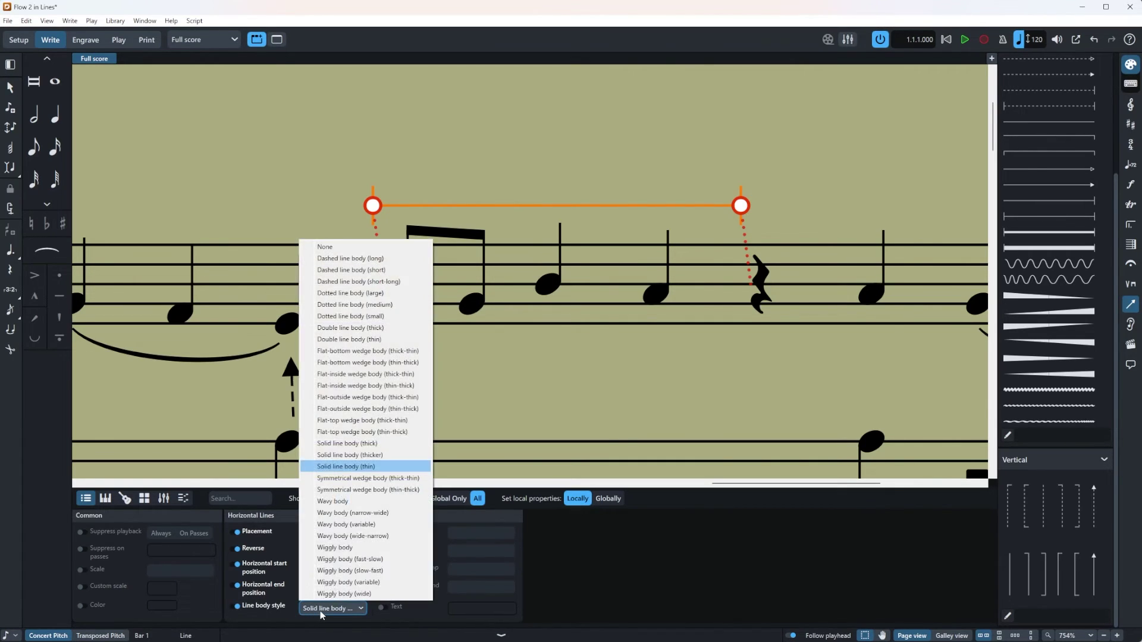
click(358, 351)
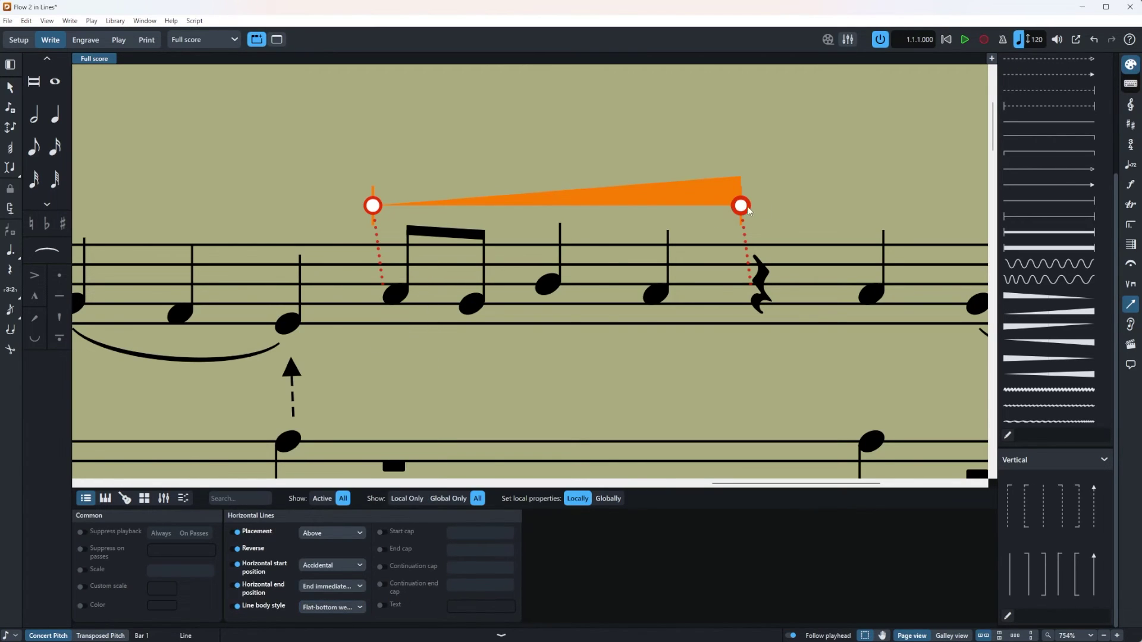
click(360, 607)
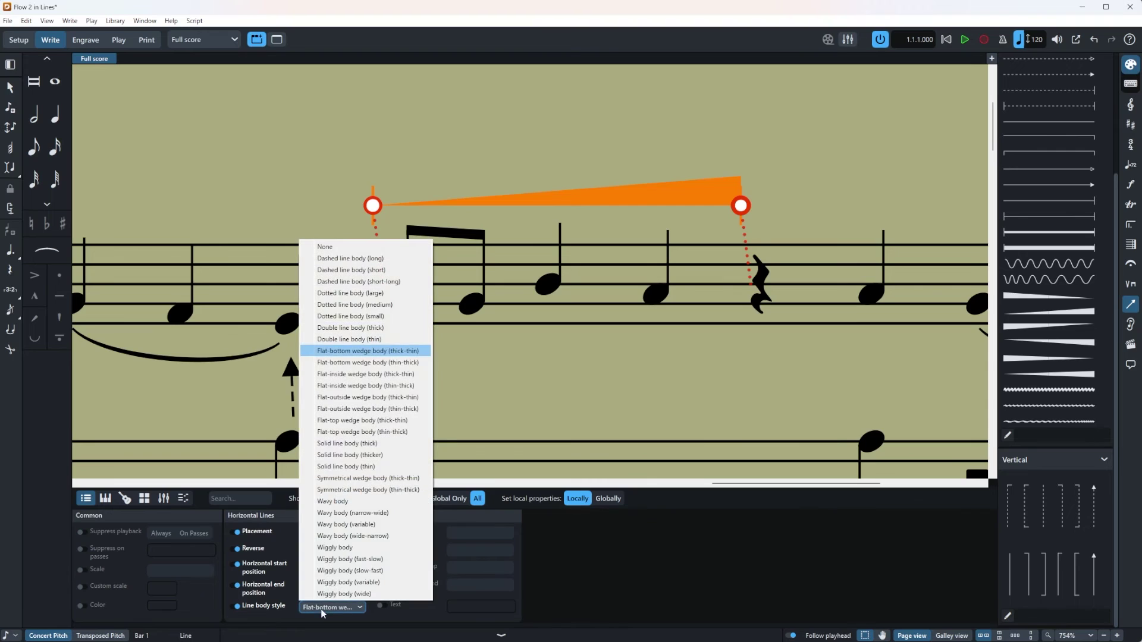
click(357, 536)
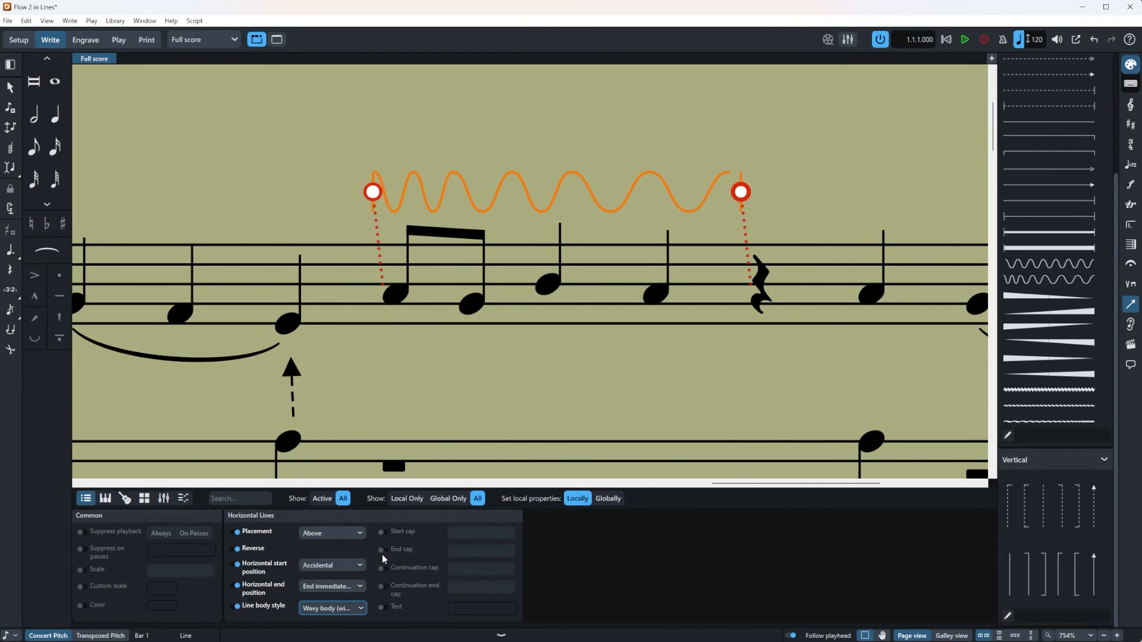
Step: Enable Start cap and settle on Outline arrowhead (large) after trying chevron, terminal and hook caps
click(383, 532)
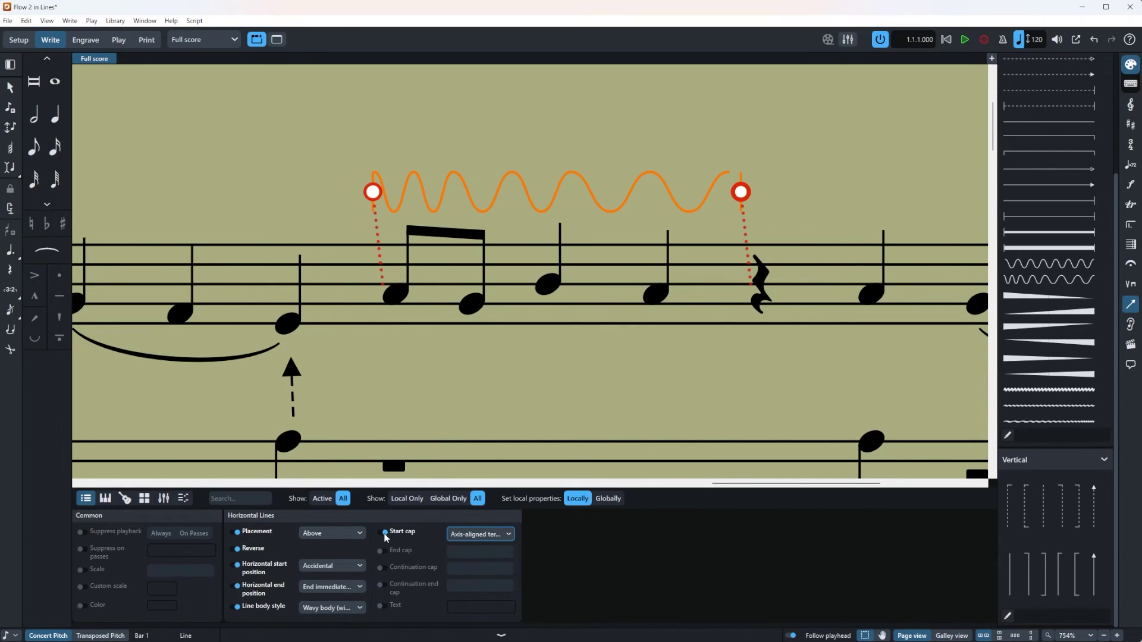
click(474, 533)
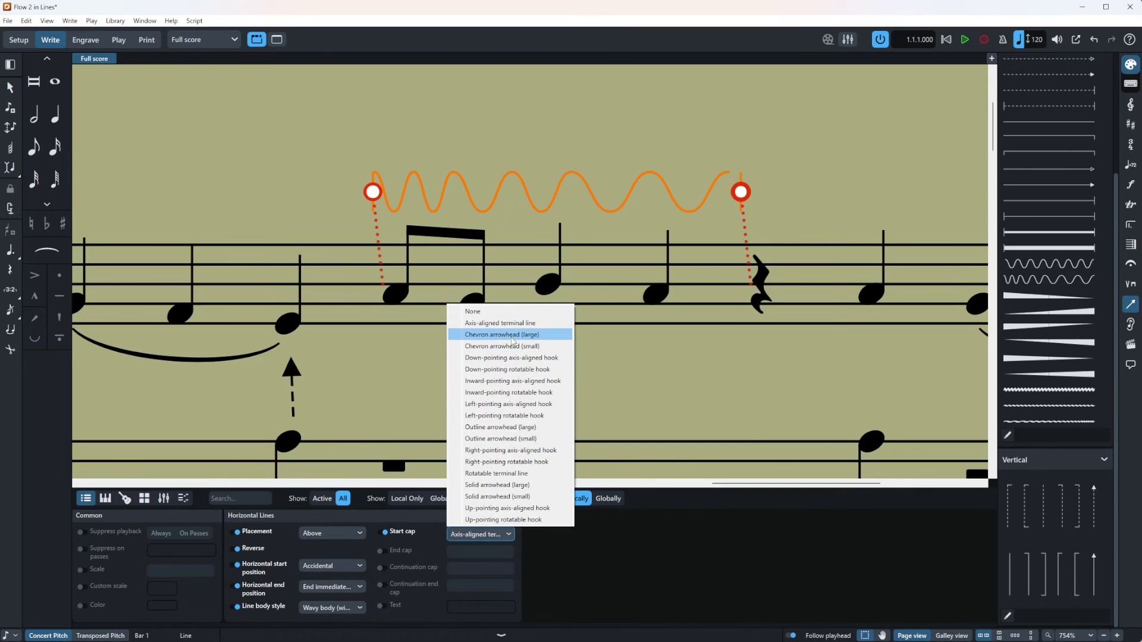
click(554, 339)
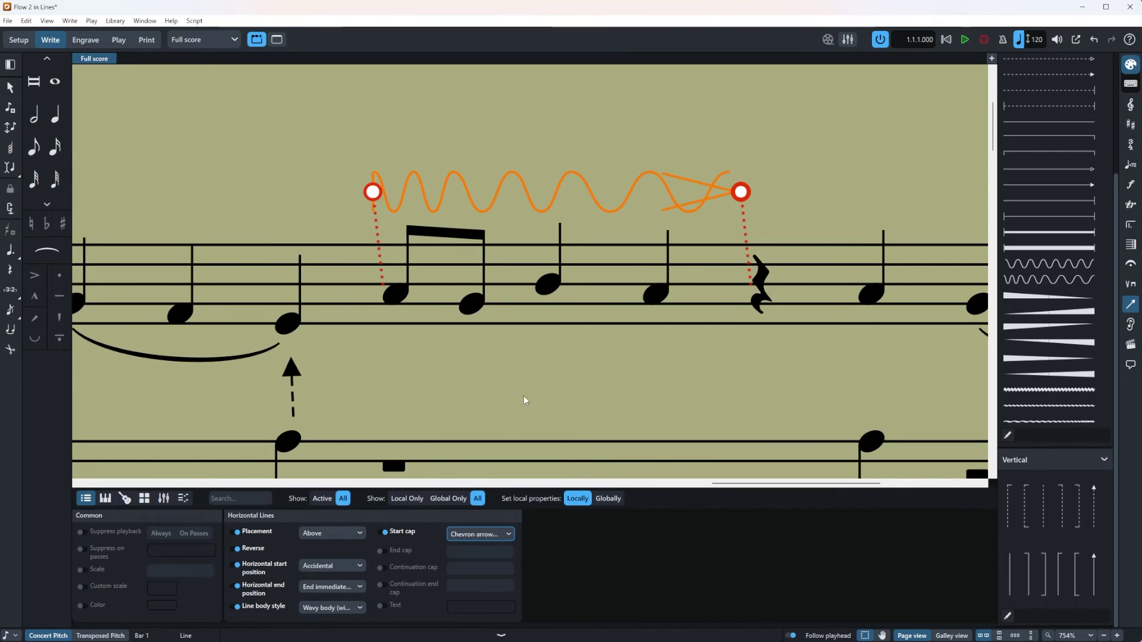
click(473, 534)
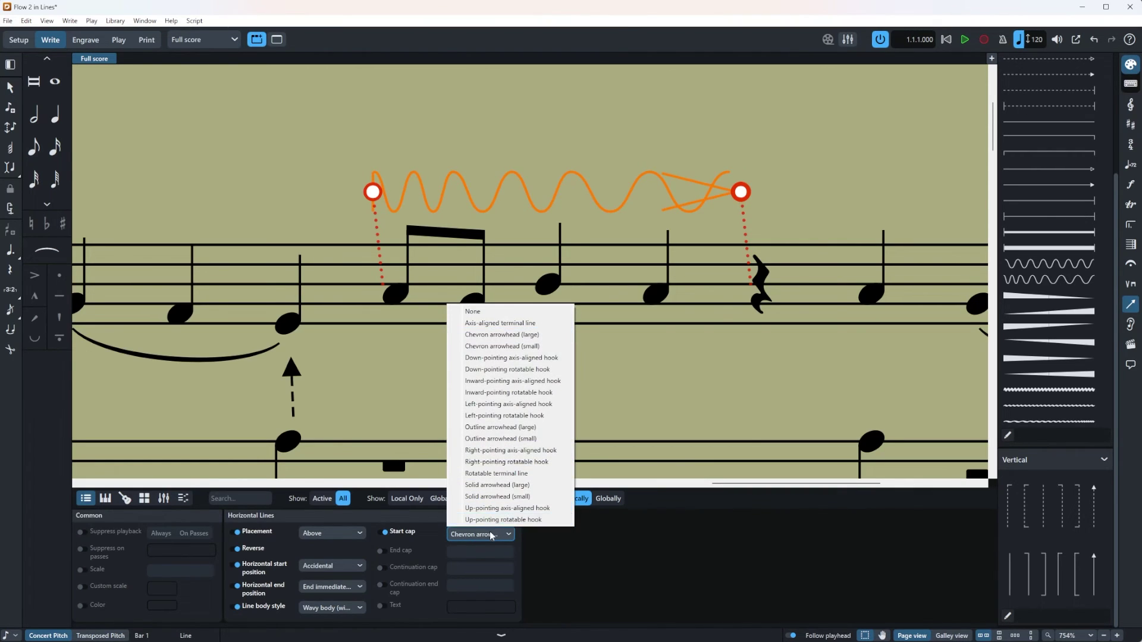
click(503, 473)
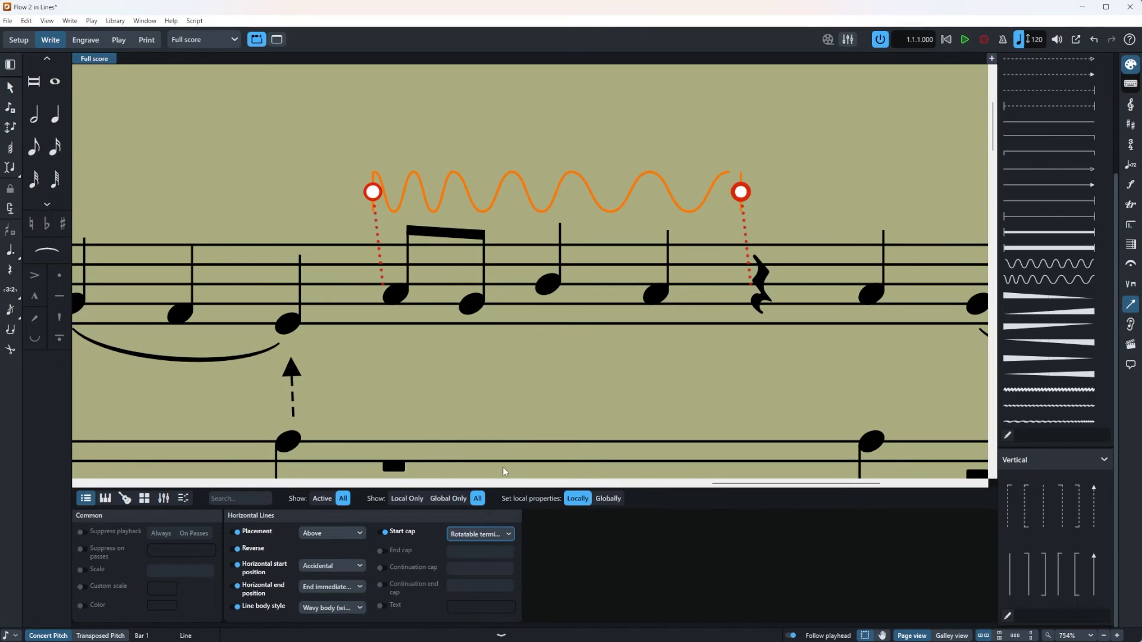
click(499, 534)
click(498, 460)
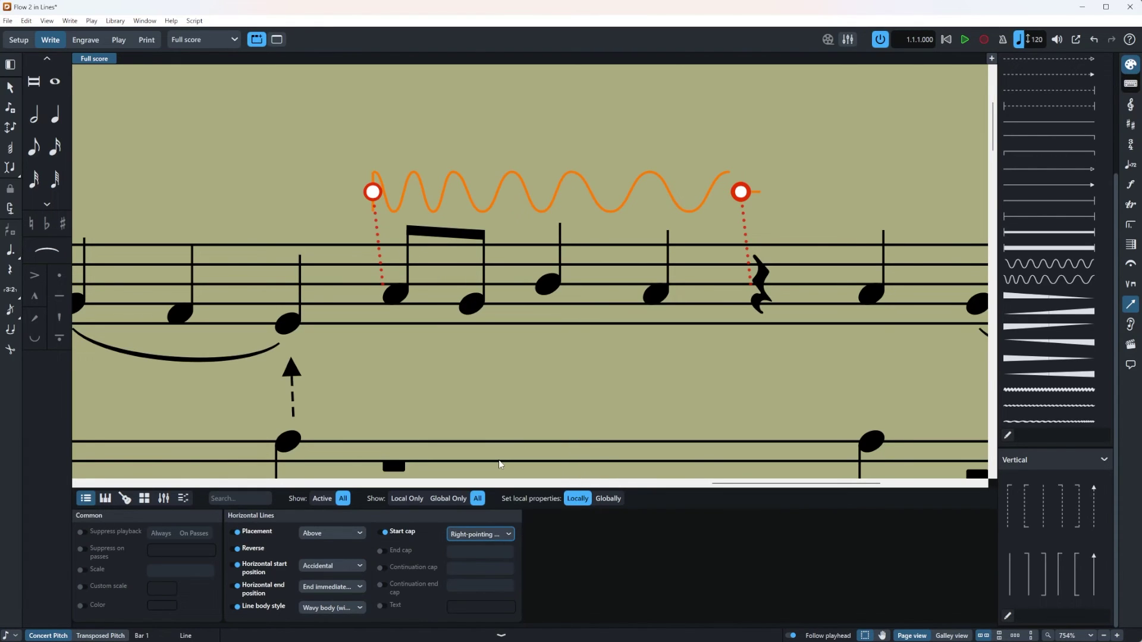
click(480, 534)
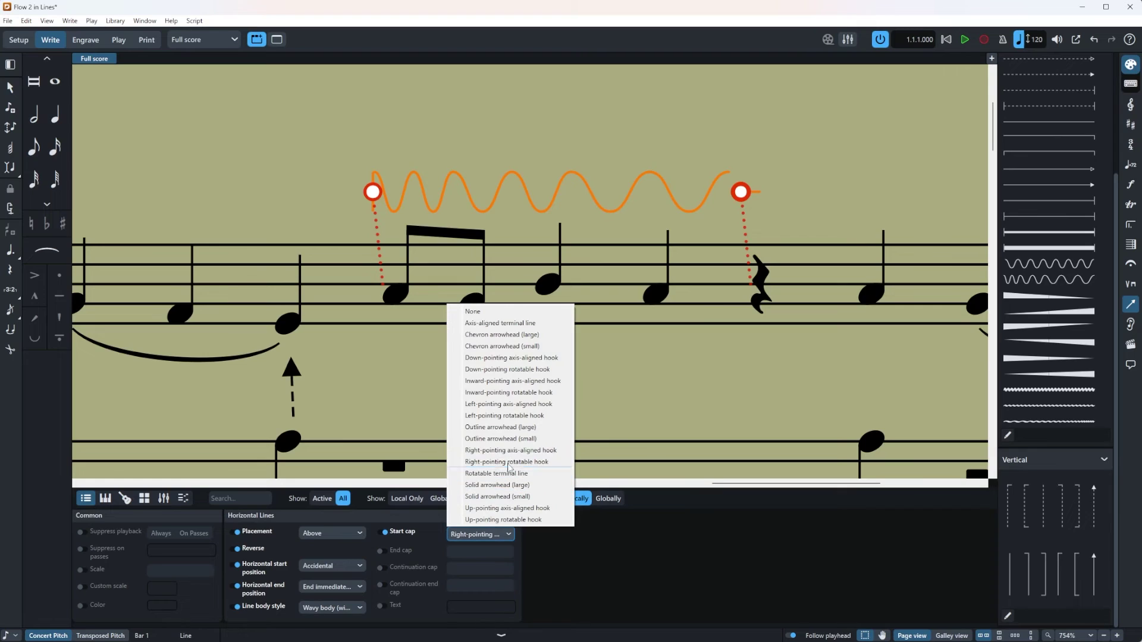
click(520, 430)
click(783, 155)
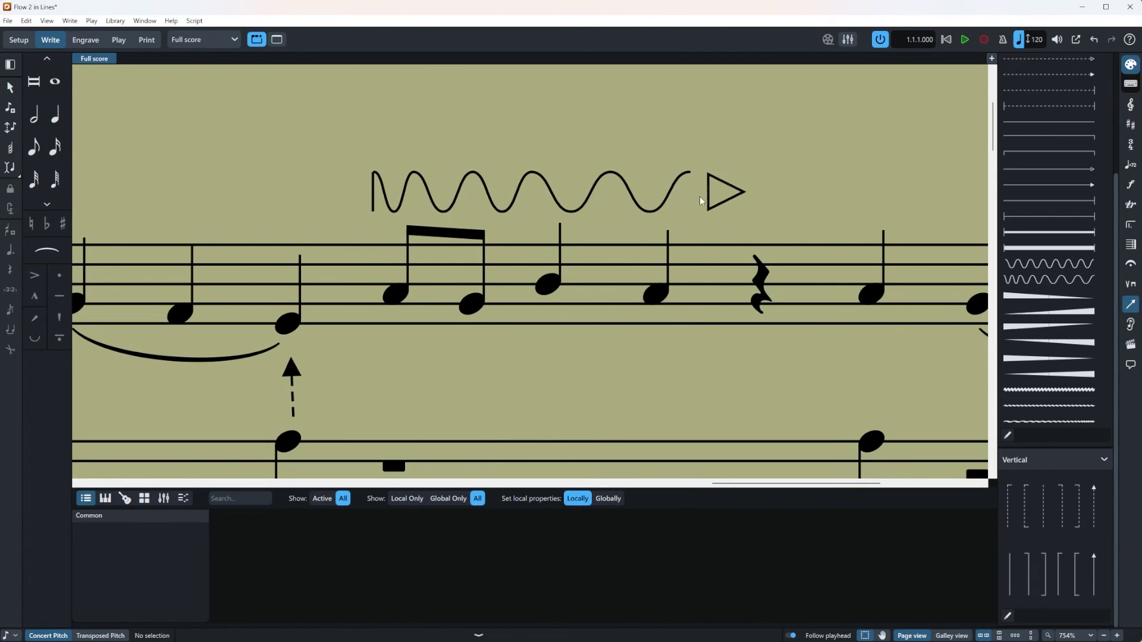
click(712, 199)
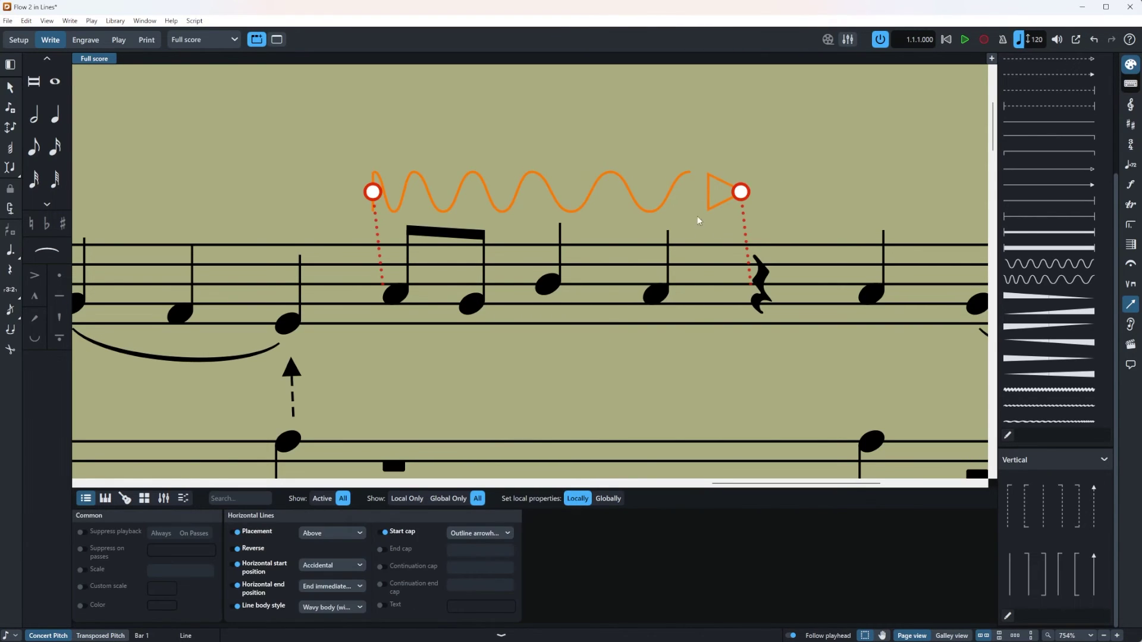
Step: Enable End cap on the wavy line and set it to Solid arrowhead
click(380, 549)
click(477, 551)
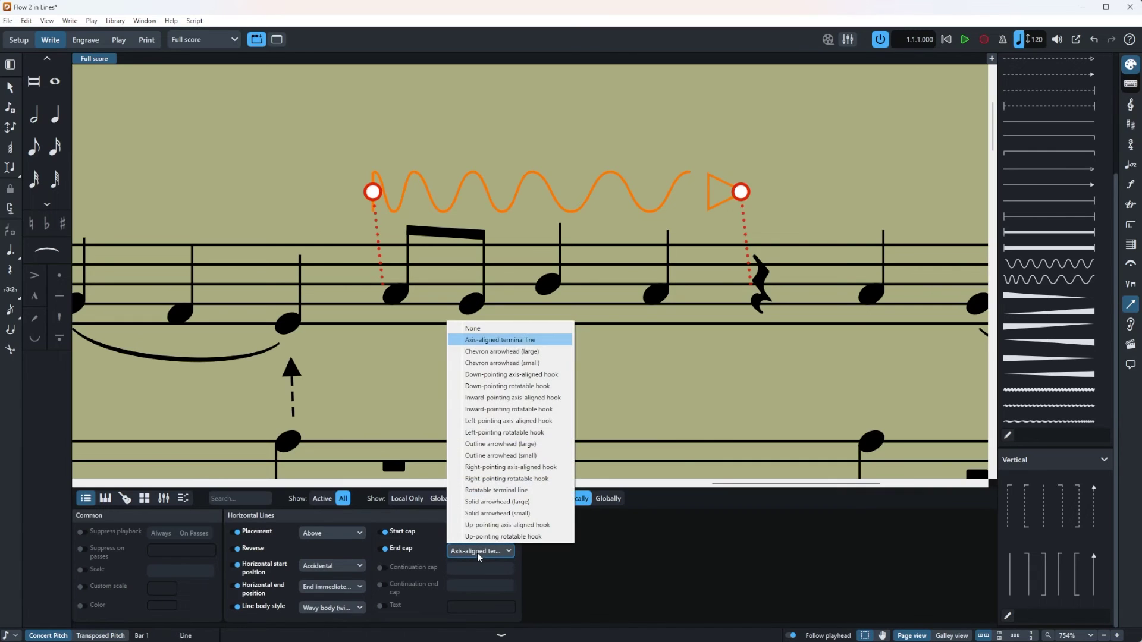
click(497, 498)
click(483, 552)
click(490, 505)
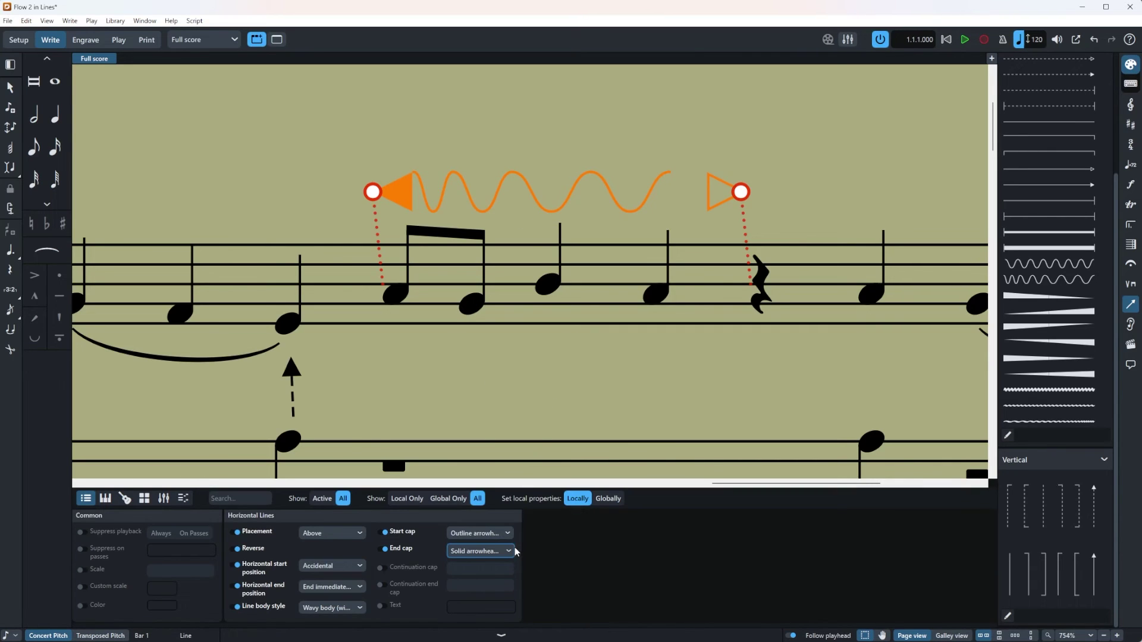
Step: Turn on Continuation cap and Continuation end cap, leaving both set to None
click(380, 569)
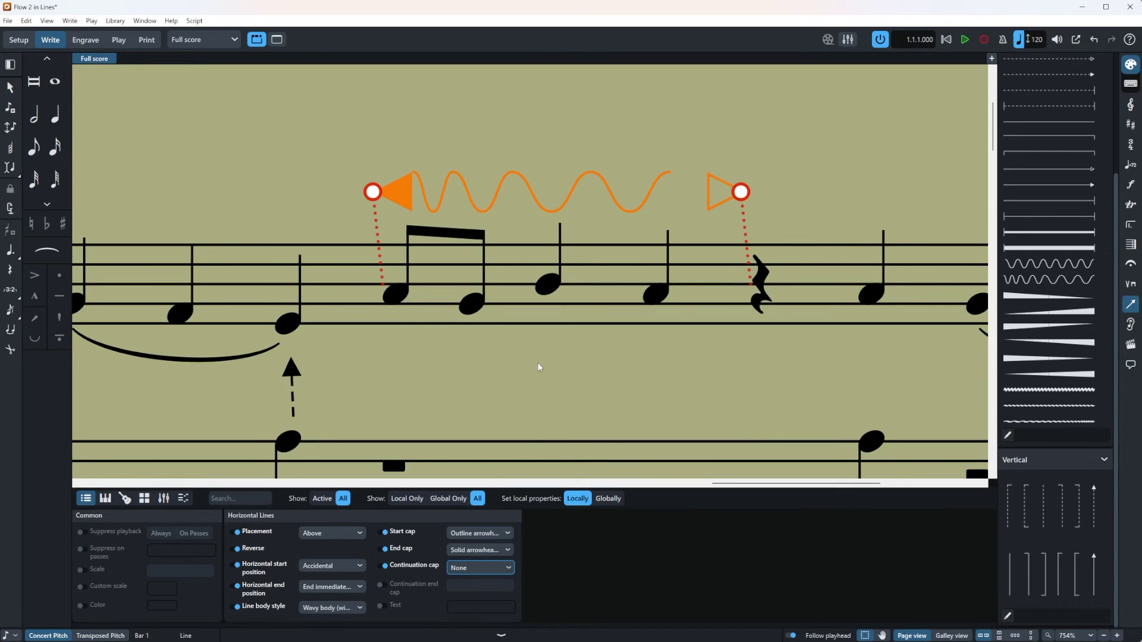
scroll(633, 341, down, 5)
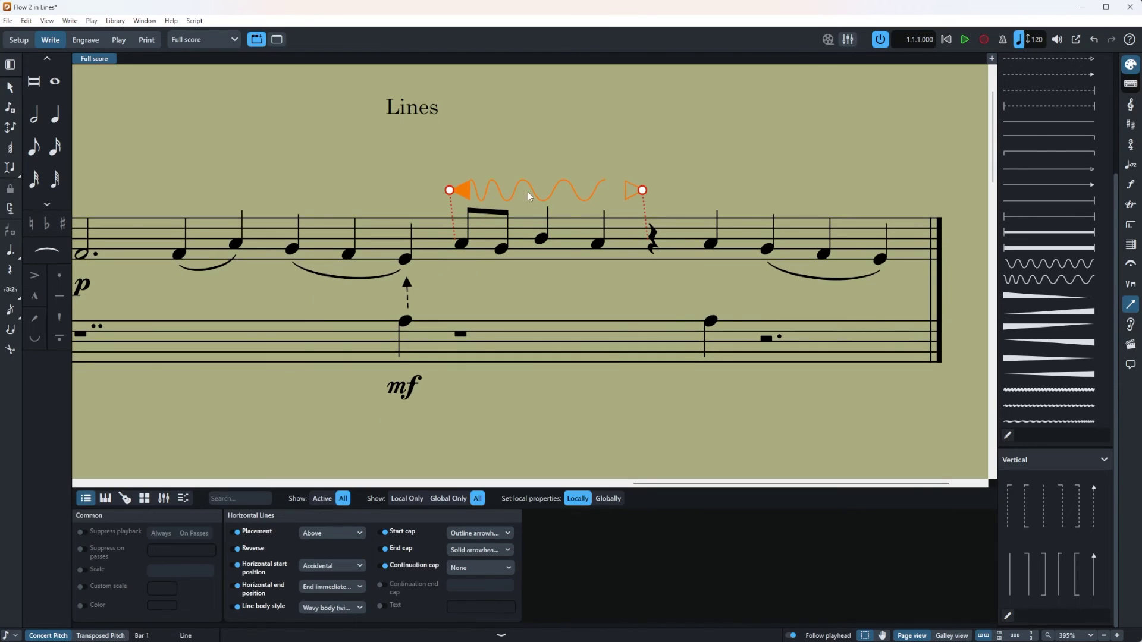
click(473, 567)
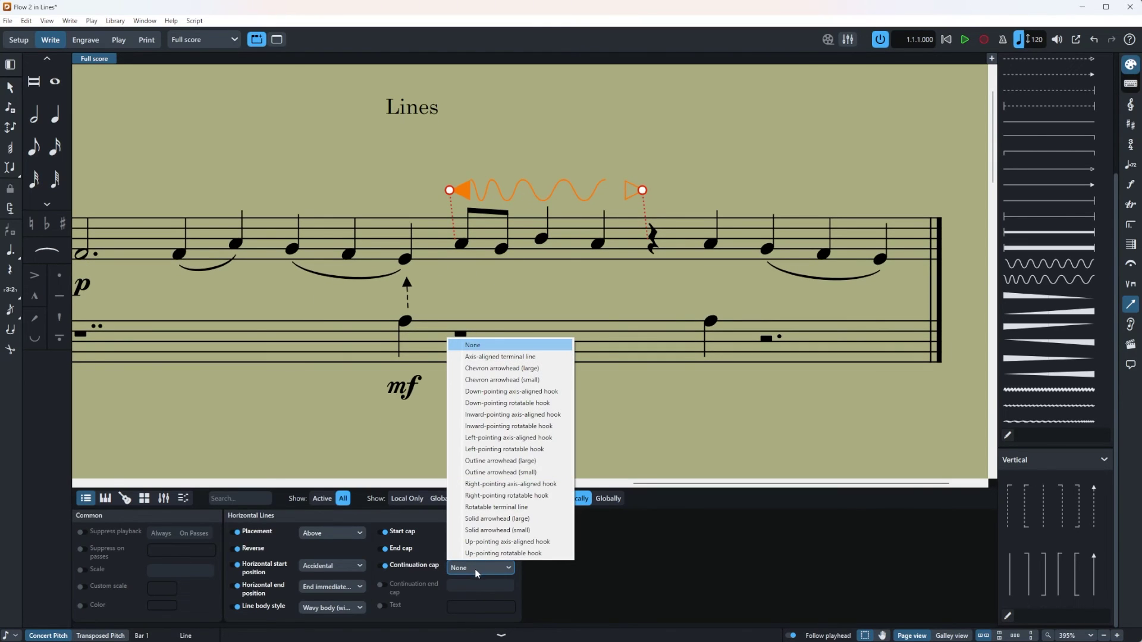
click(938, 204)
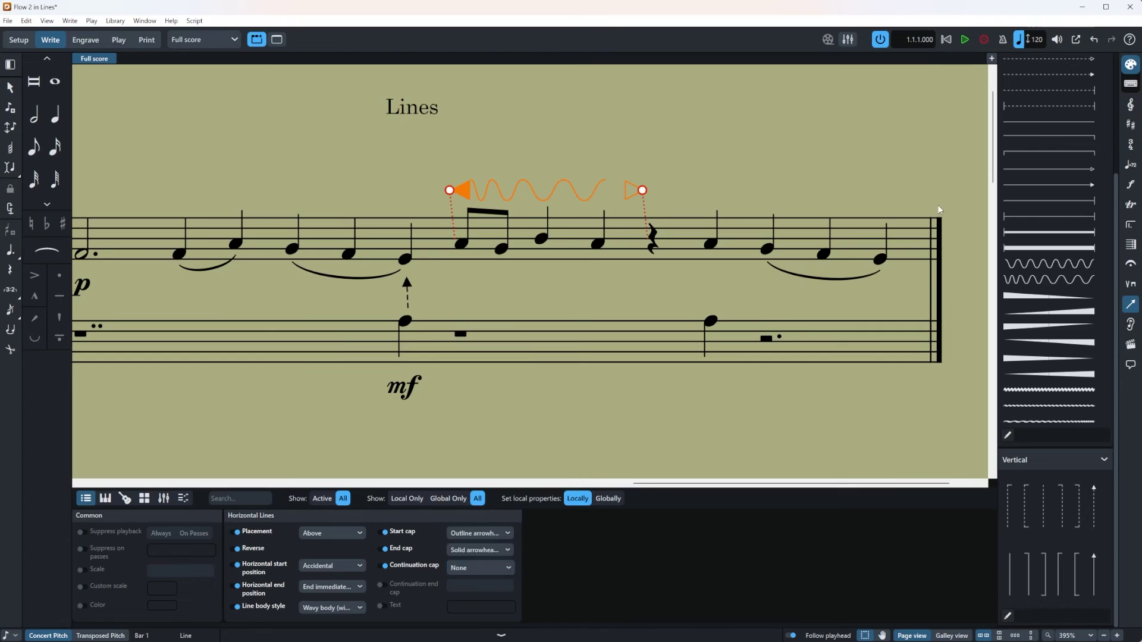
click(922, 226)
click(919, 194)
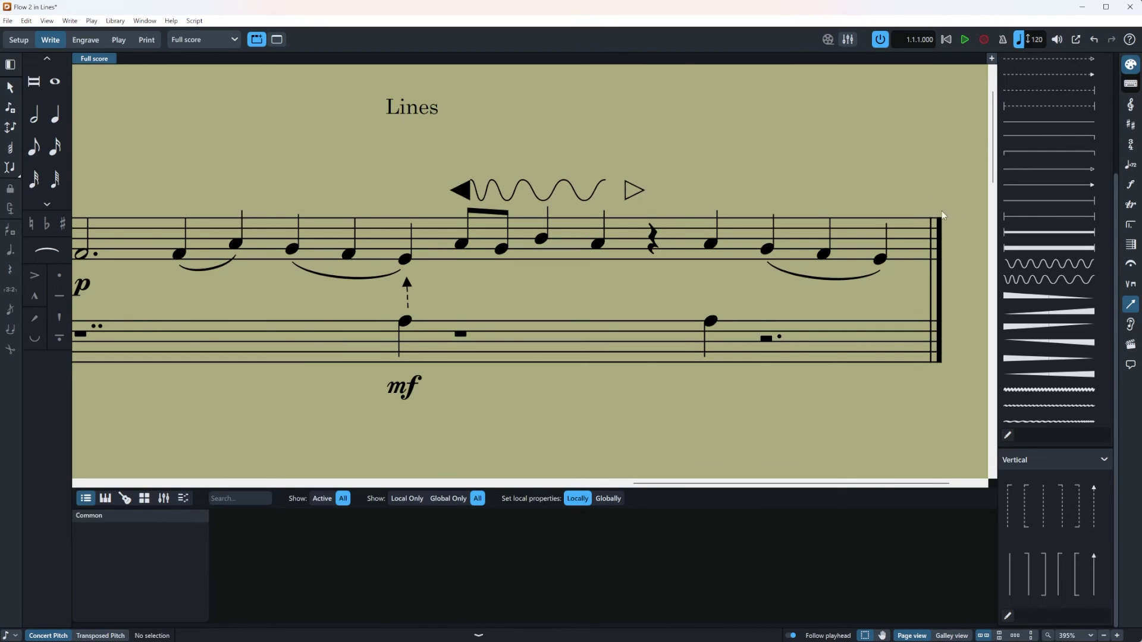
click(557, 190)
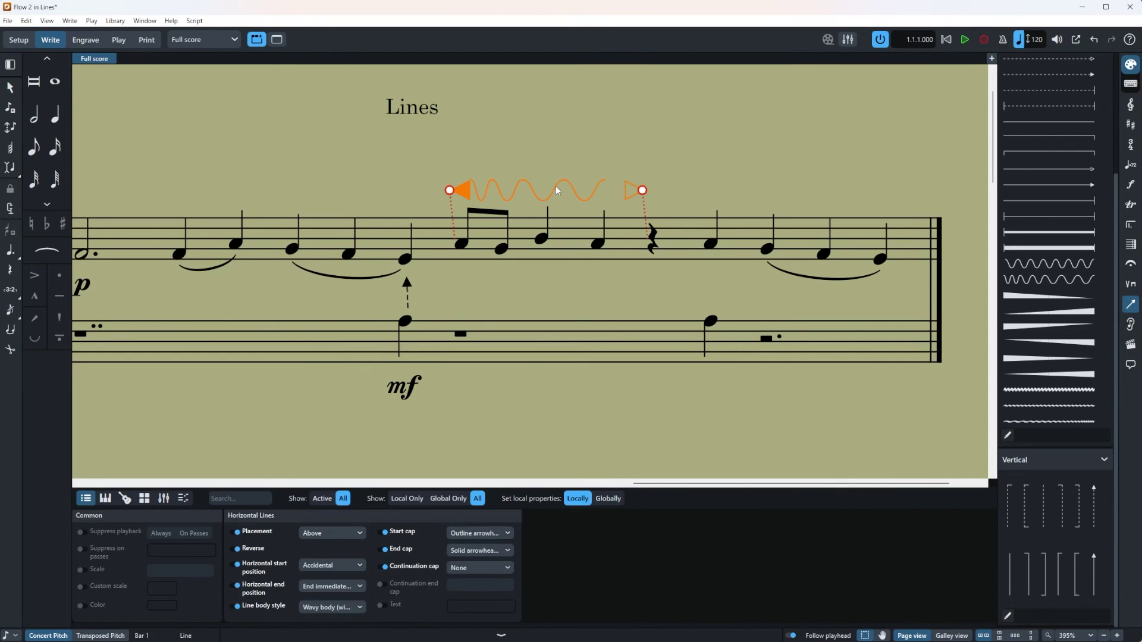
click(380, 585)
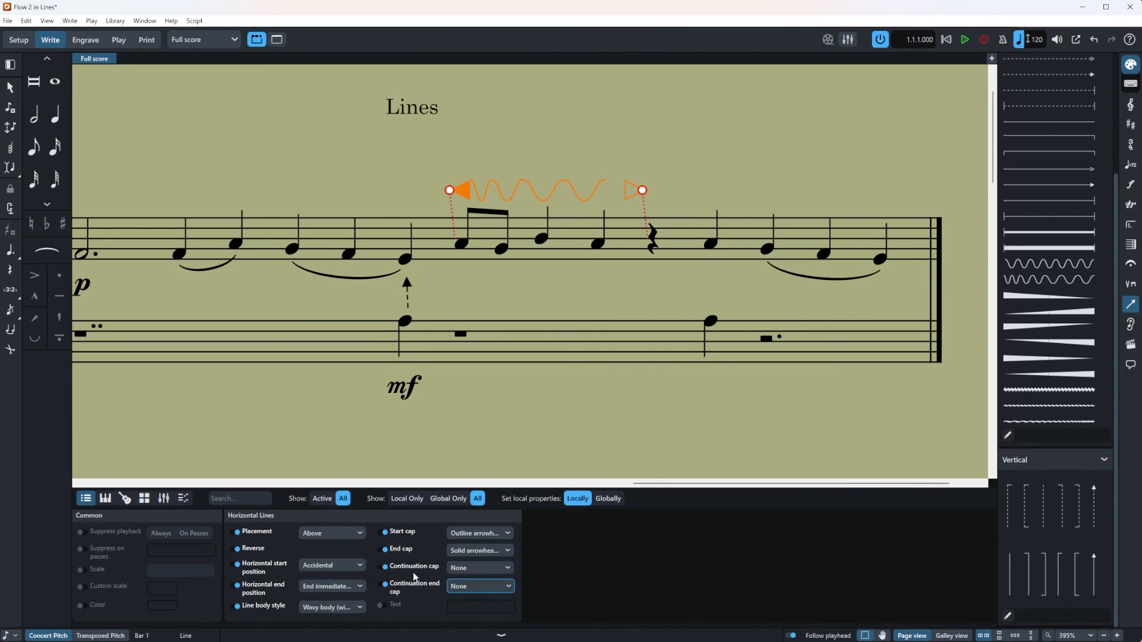
Step: Enter the channel name as the wavy line's text and stretch the line to the bar's last note
click(383, 604)
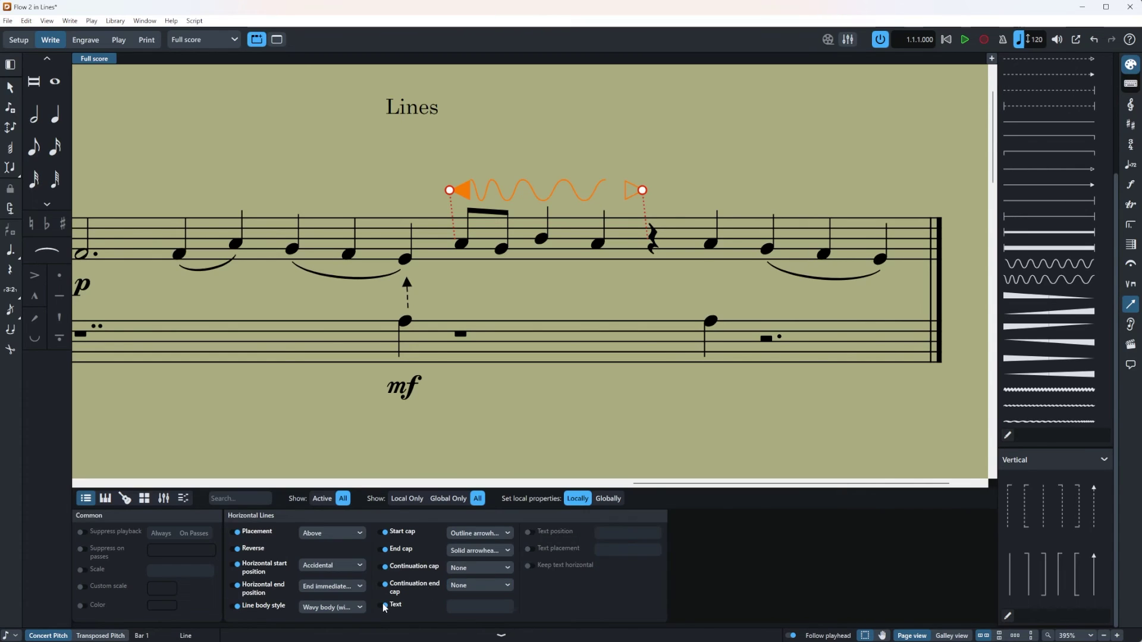
click(503, 607)
text(Homayoon TV)
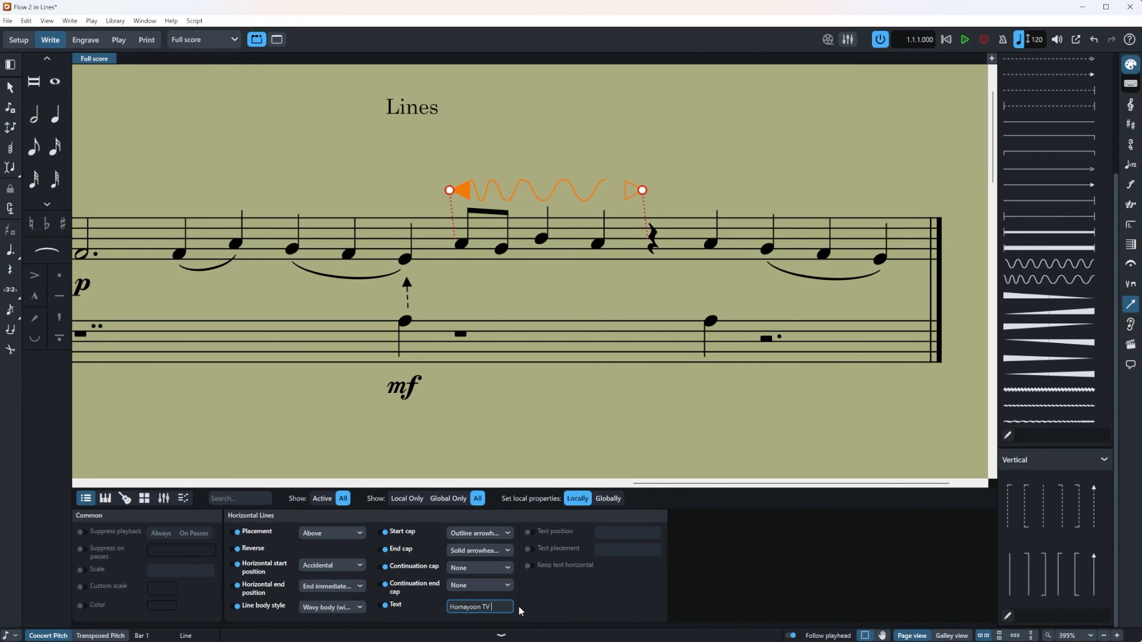
key(Return)
drag(675, 199, 911, 195)
Step: Enable Text position and set it to Centered after trying inside and below
click(530, 533)
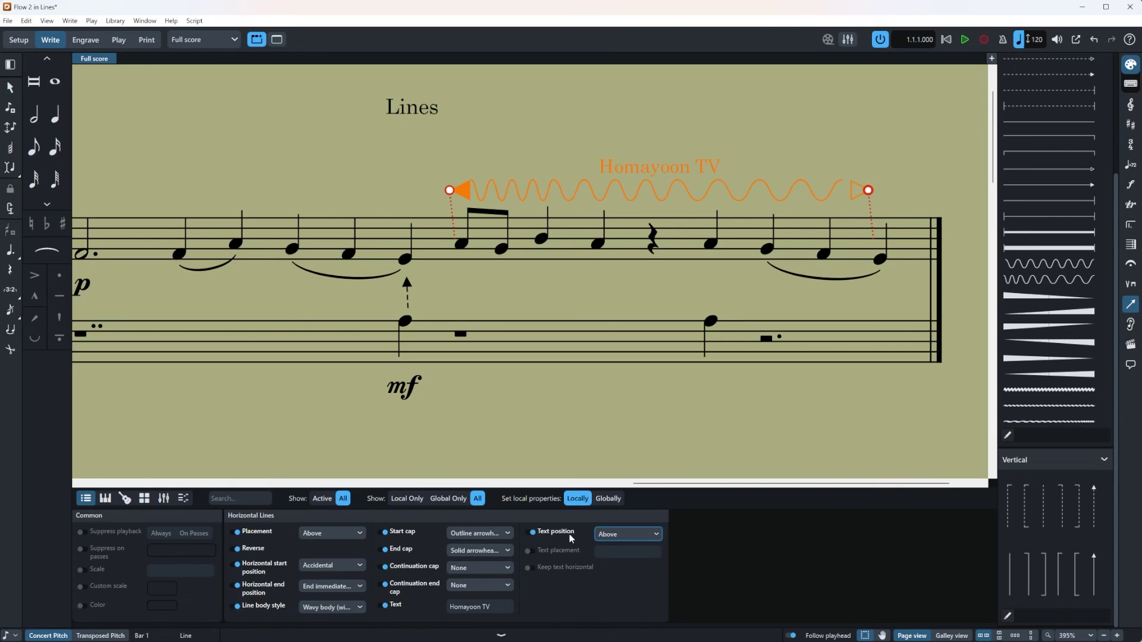
click(641, 534)
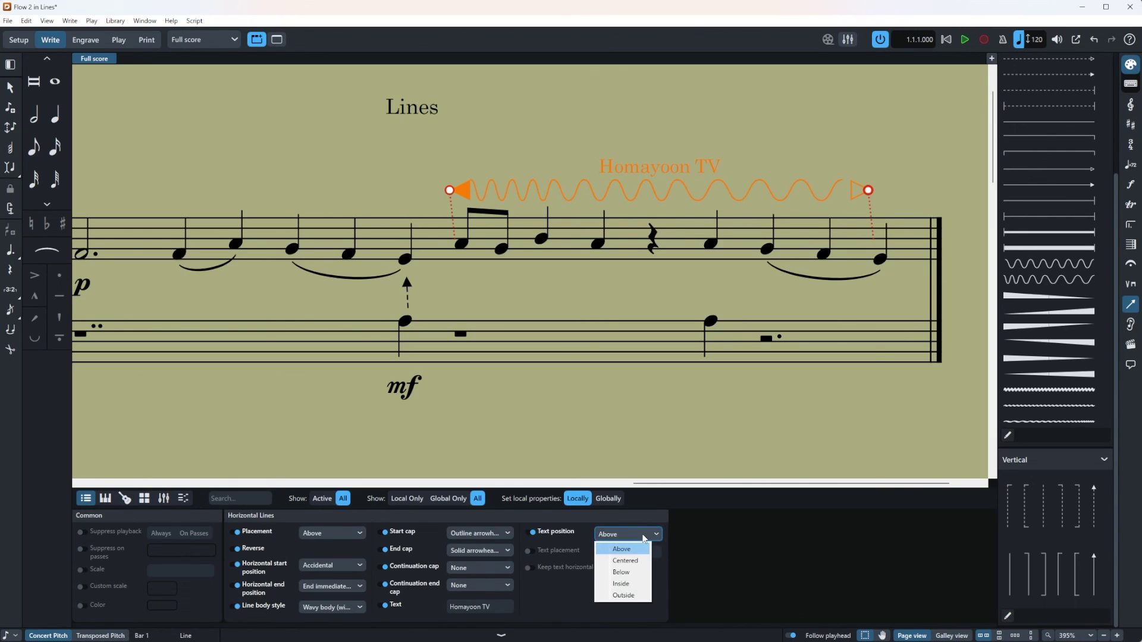
click(640, 583)
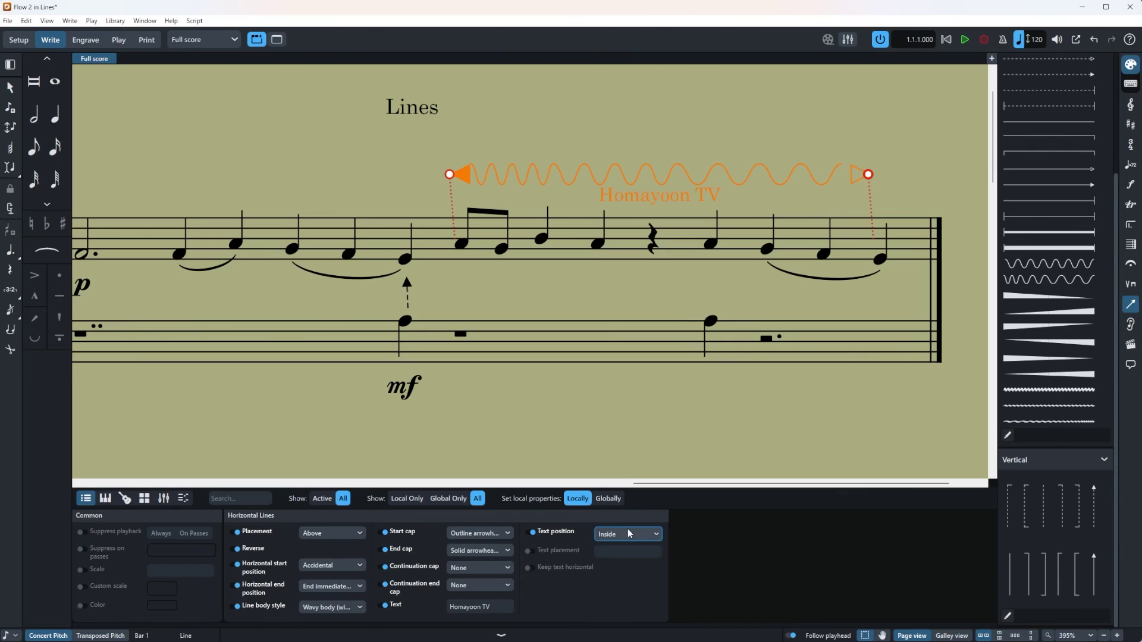
click(628, 532)
click(632, 573)
click(635, 527)
click(636, 544)
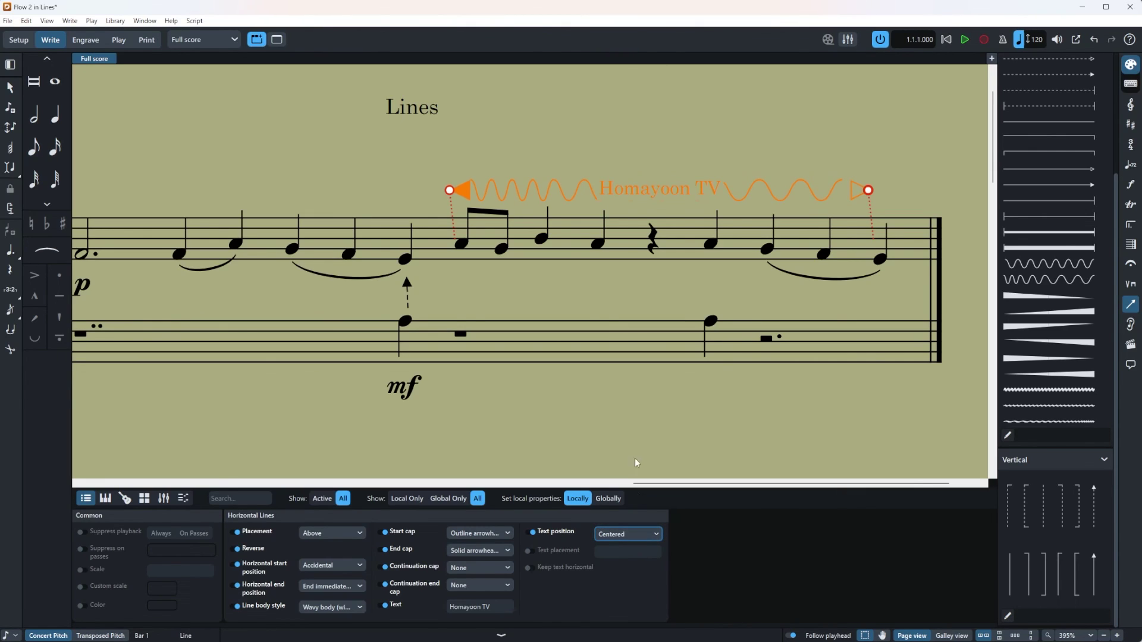
Step: Set Text placement to Center, leaving Keep text horizontal switched off
click(528, 550)
click(639, 553)
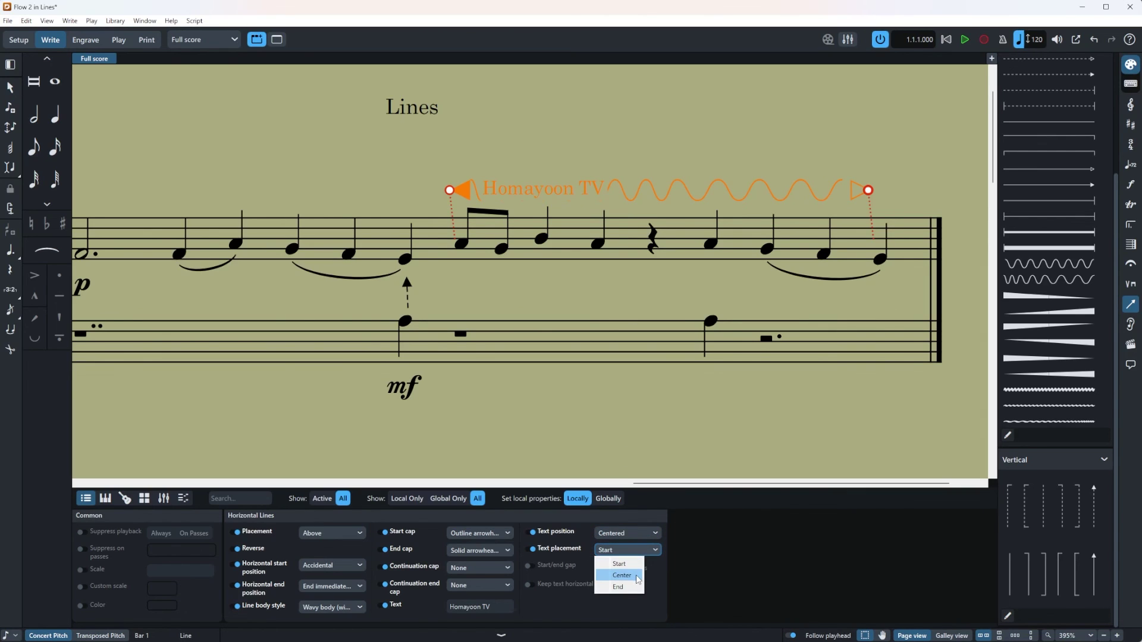
click(638, 579)
click(638, 551)
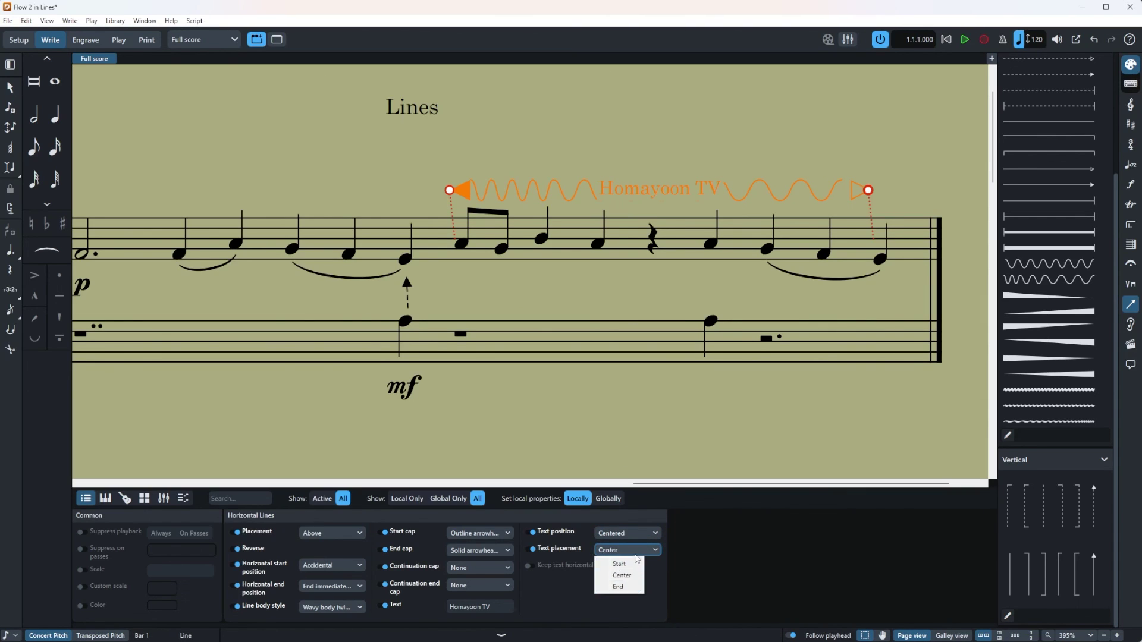
click(585, 565)
click(528, 566)
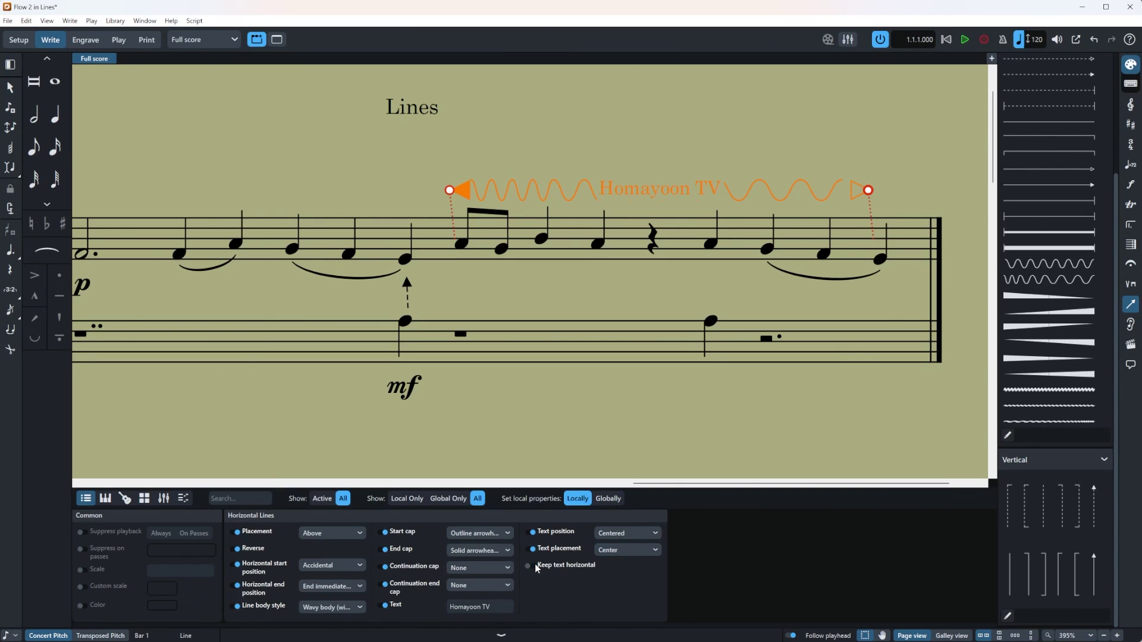
click(532, 567)
click(533, 566)
Step: Give the dashed vertical arrow line the channel-name text label and enable Keep text horizontal
click(408, 286)
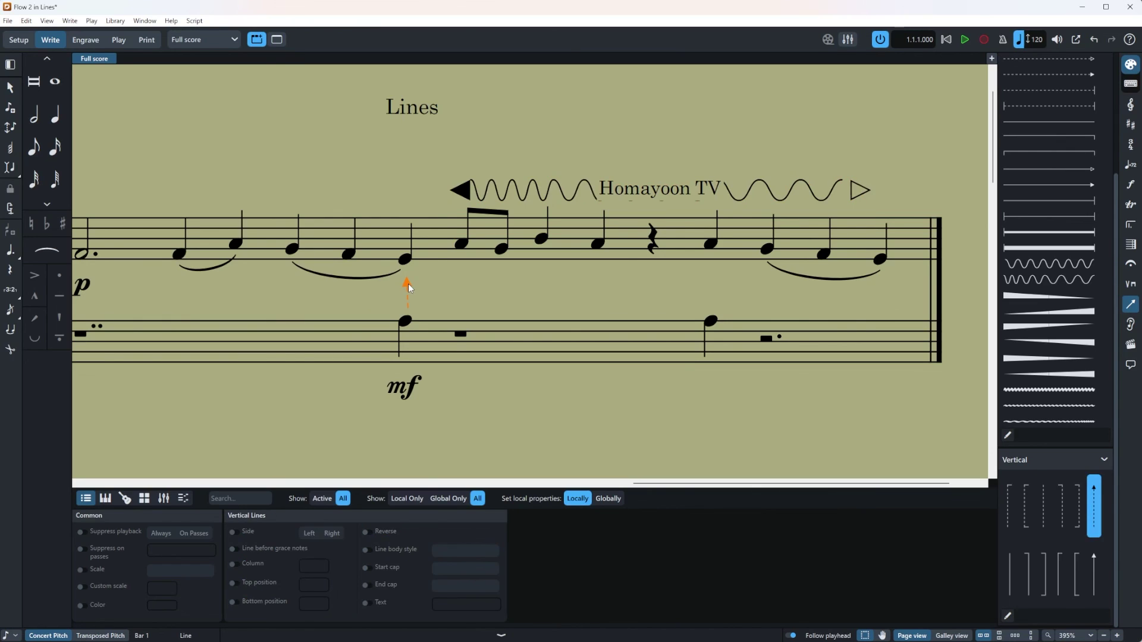
click(368, 603)
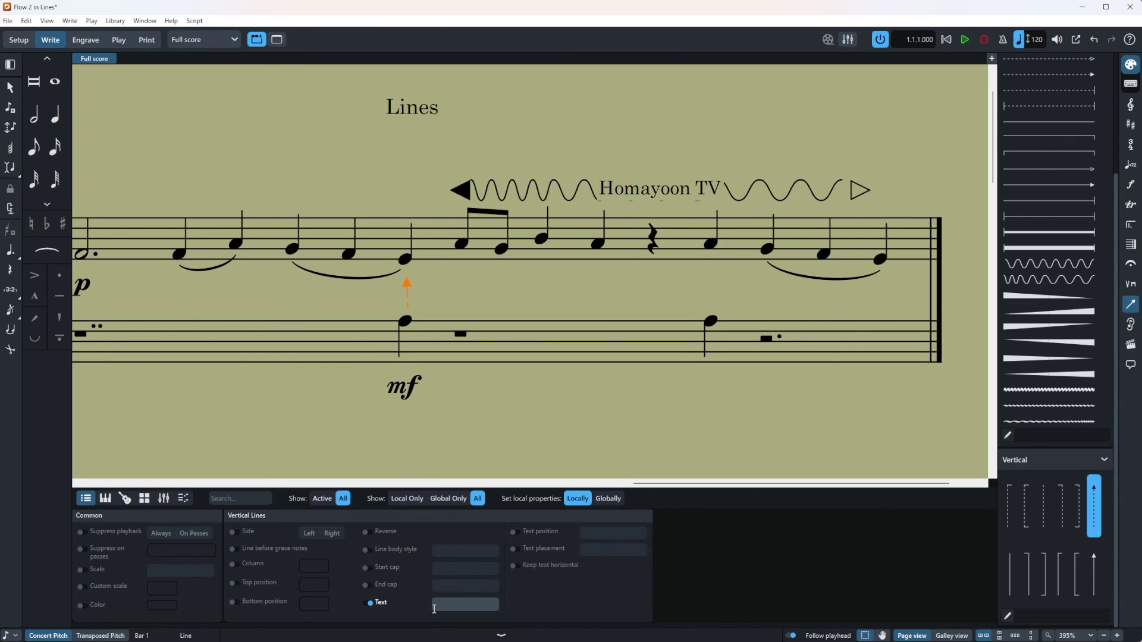
click(464, 605)
text(Homayoon)
key(Return)
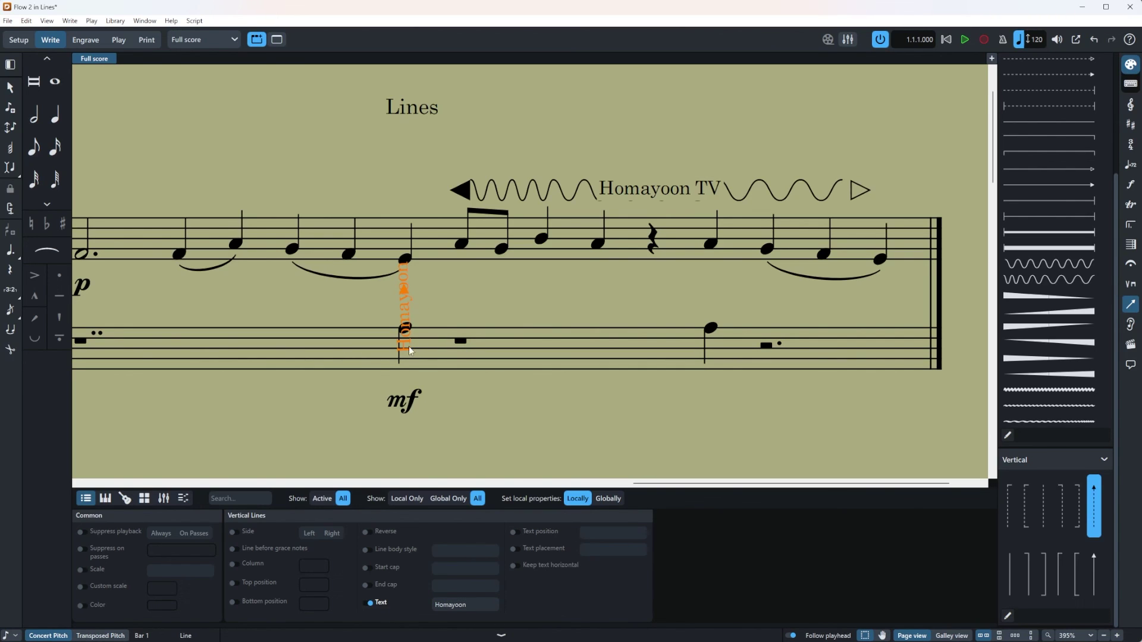
click(516, 566)
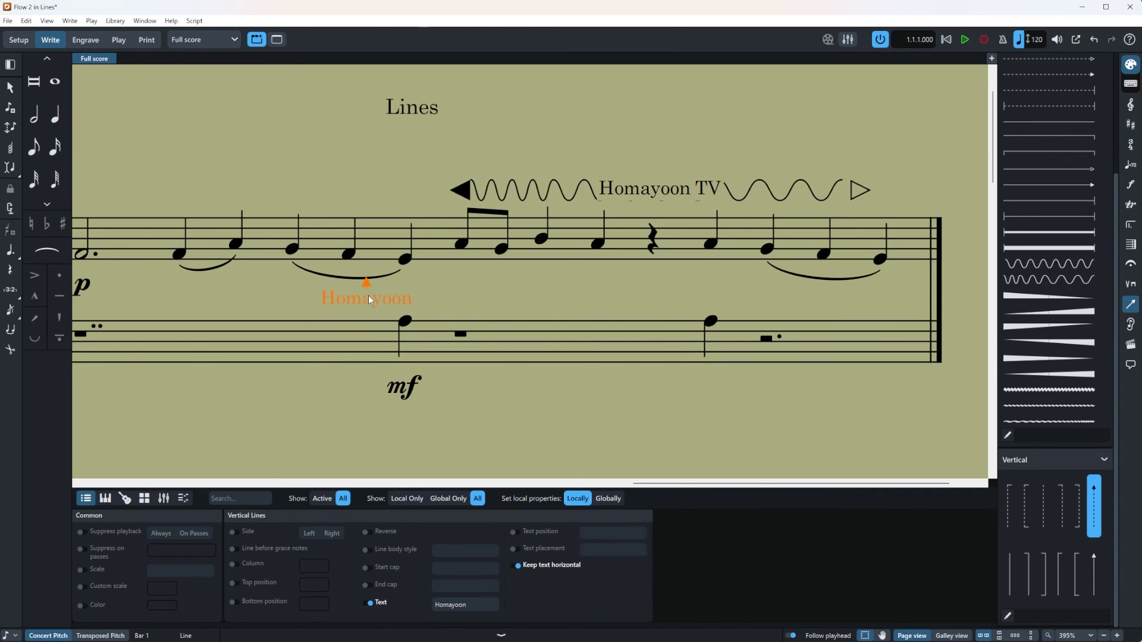